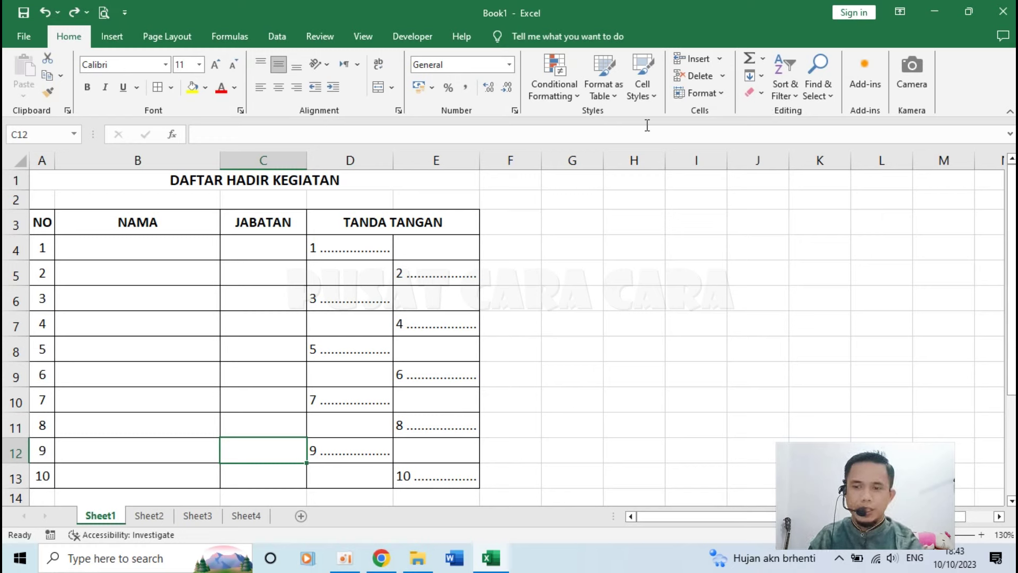
# Review Sheet1's dotted signature layout and Sheet2's merged version, then bring up Sheet3.
pyautogui.moveTo(333, 250)
pyautogui.mouseDown()
pyautogui.moveTo(429, 285)
pyautogui.moveTo(423, 475)
pyautogui.mouseUp()
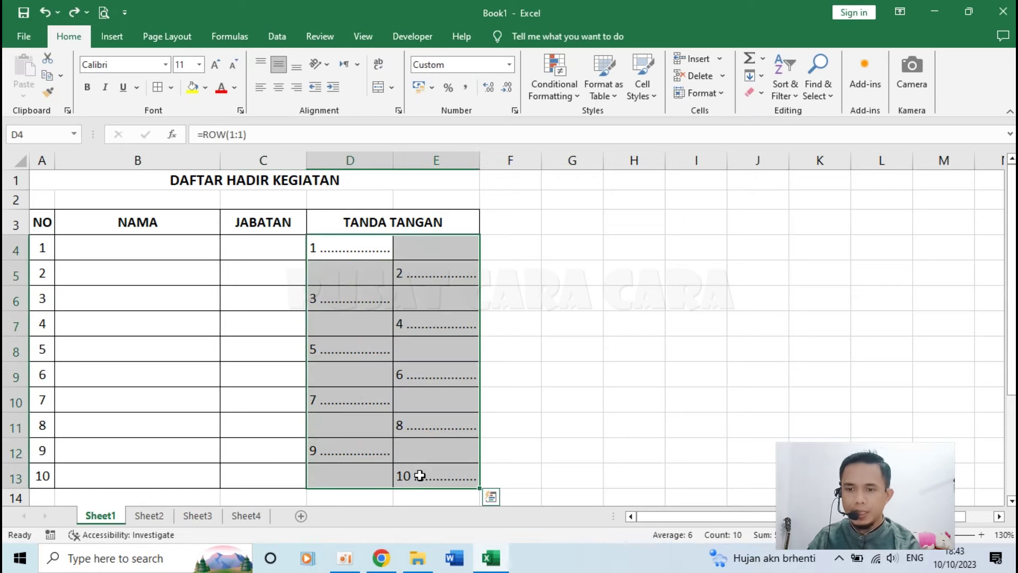
pyautogui.click(530, 432)
pyautogui.click(159, 517)
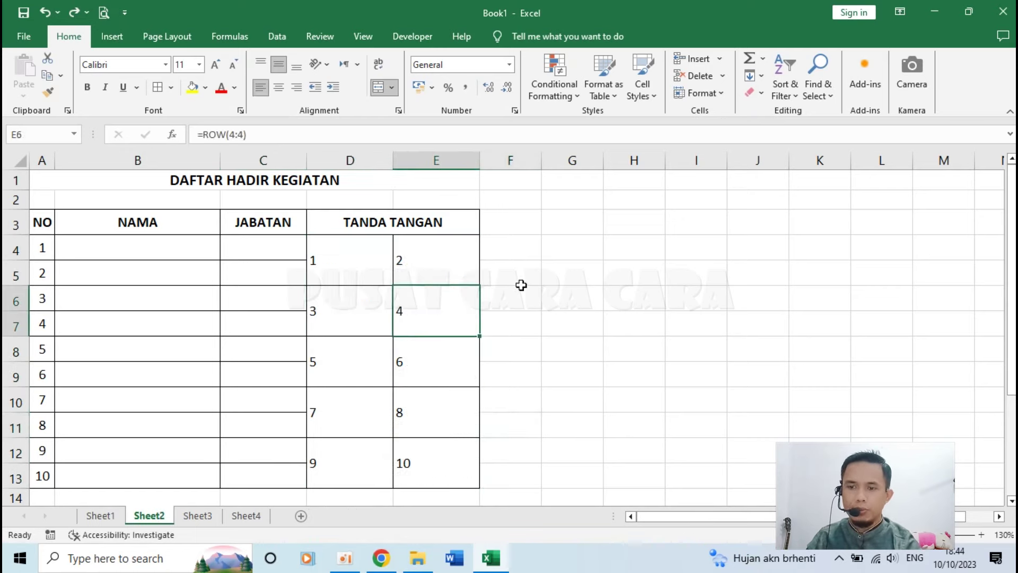
pyautogui.click(368, 259)
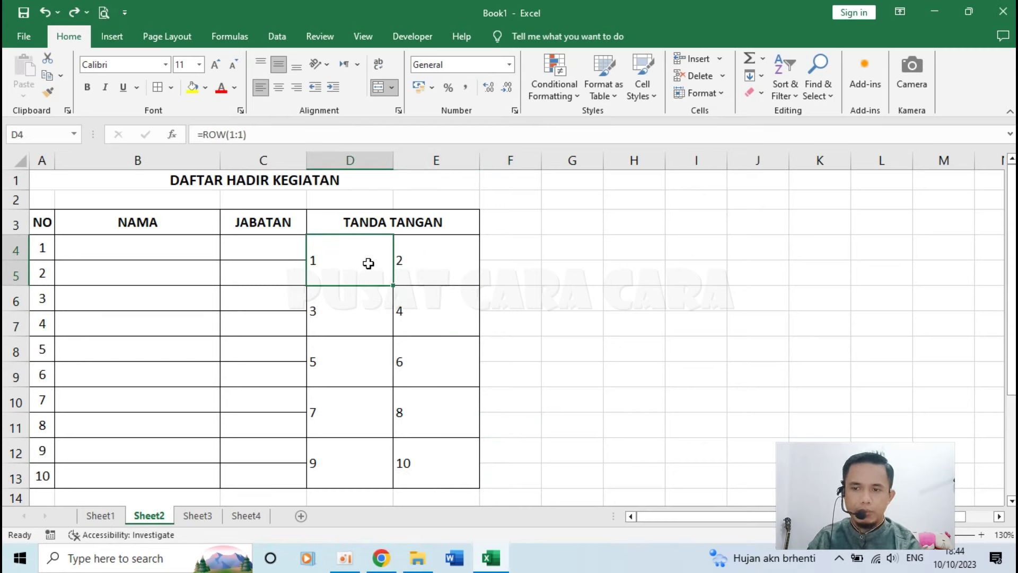
pyautogui.click(530, 453)
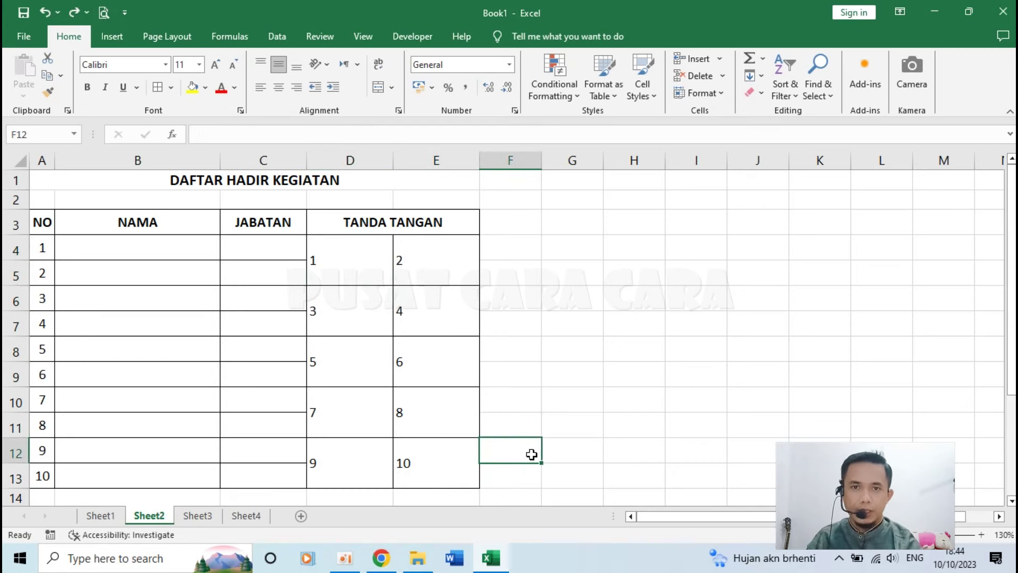
pyautogui.click(101, 515)
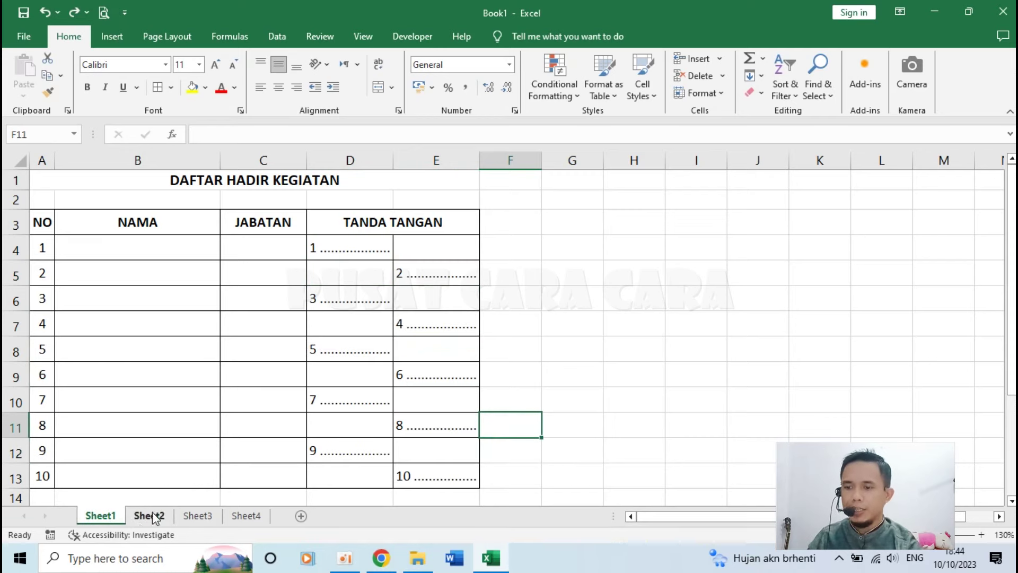
pyautogui.click(190, 521)
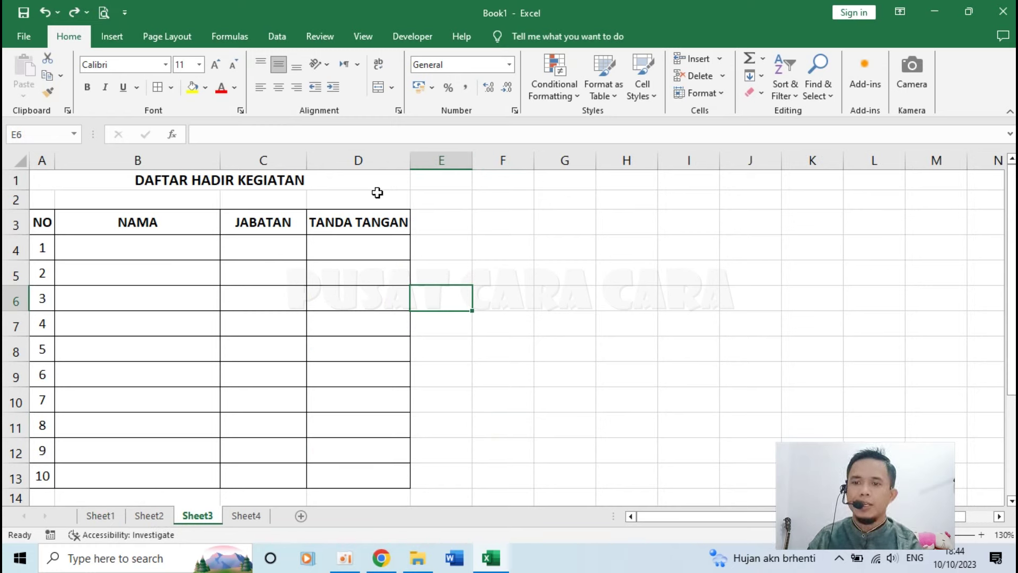
# Format-paint column D's width and borders onto column E on Sheet3.
pyautogui.click(512, 268)
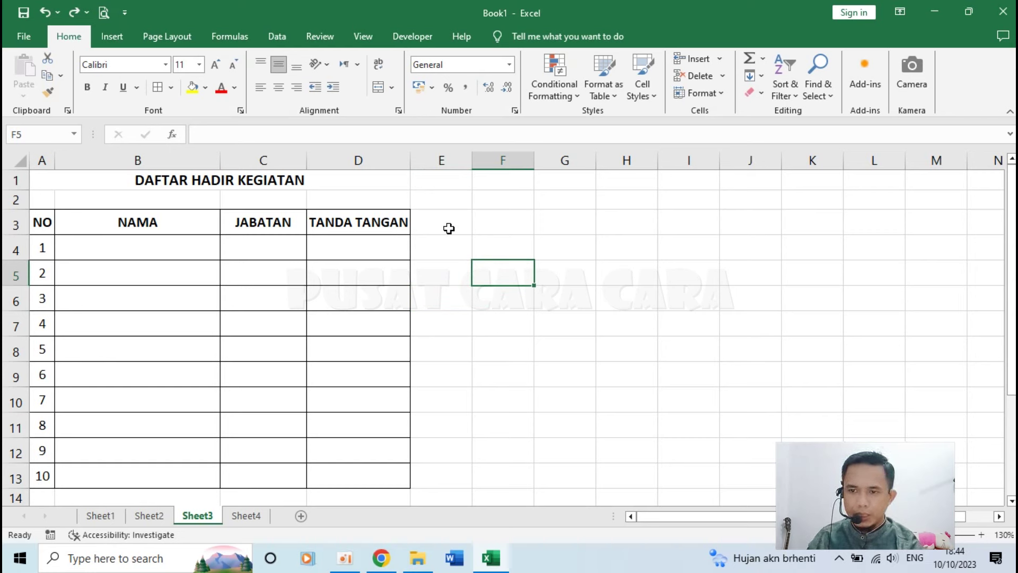
pyautogui.click(360, 159)
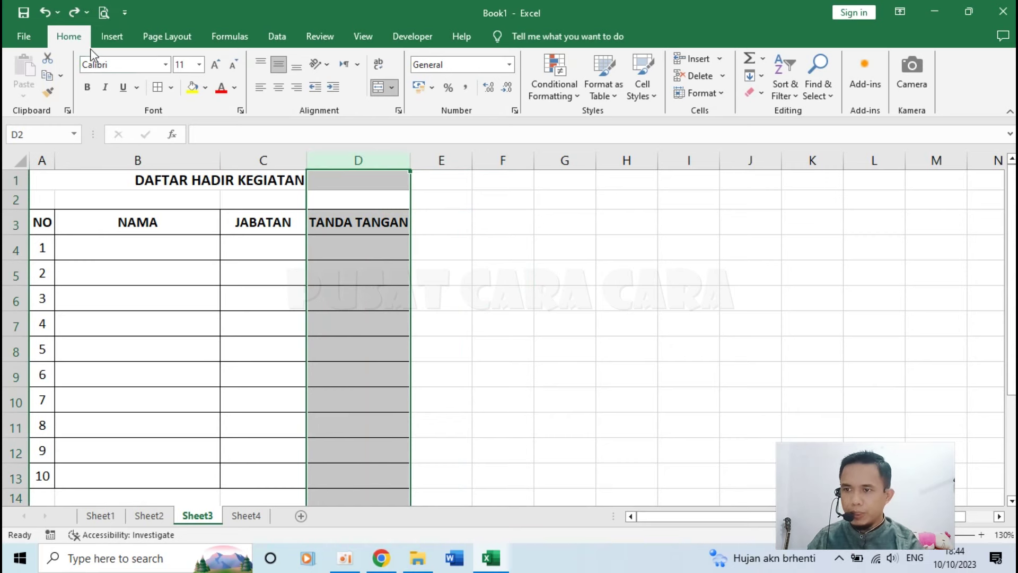
pyautogui.click(48, 94)
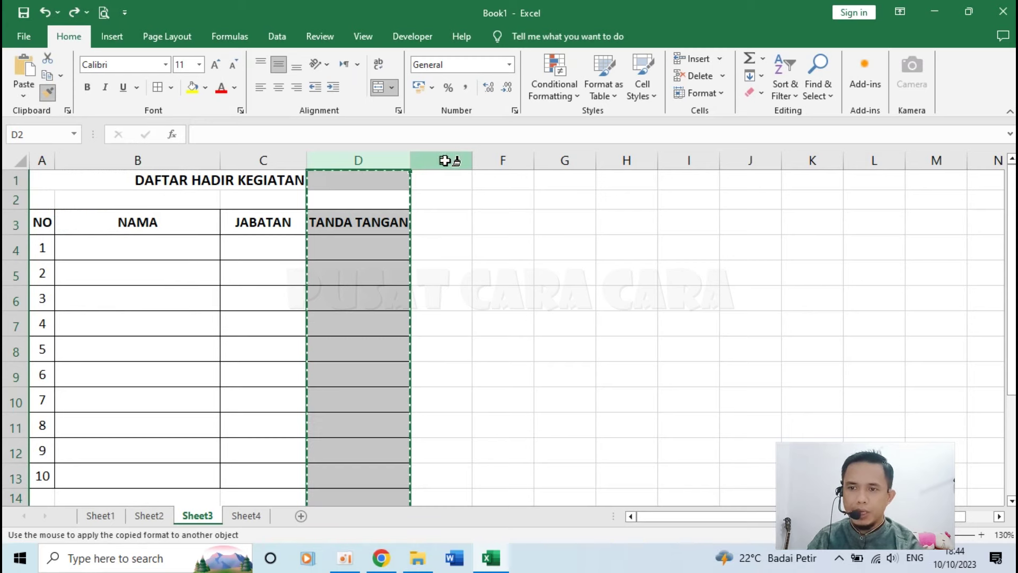
pyautogui.click(448, 161)
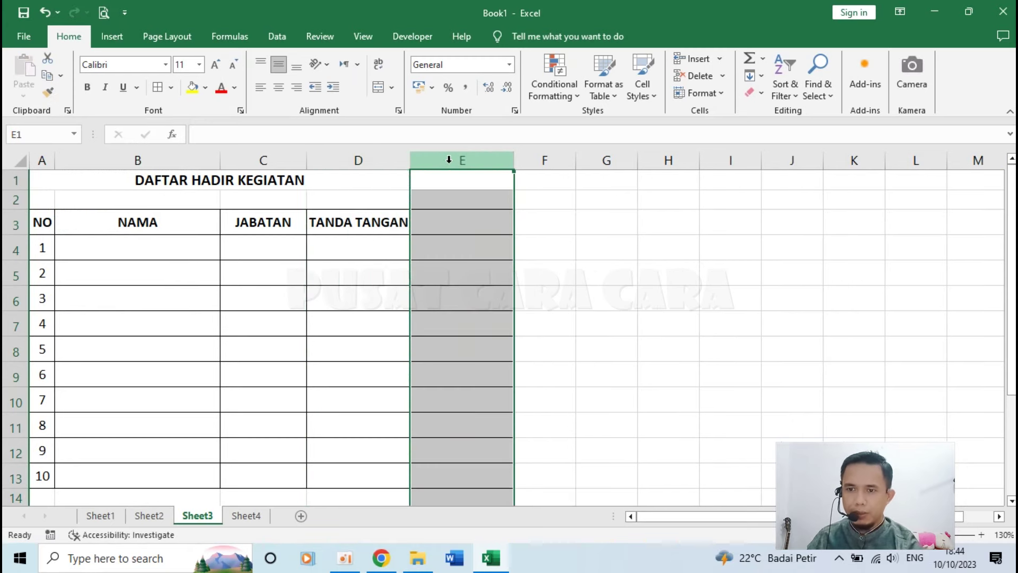
pyautogui.click(375, 221)
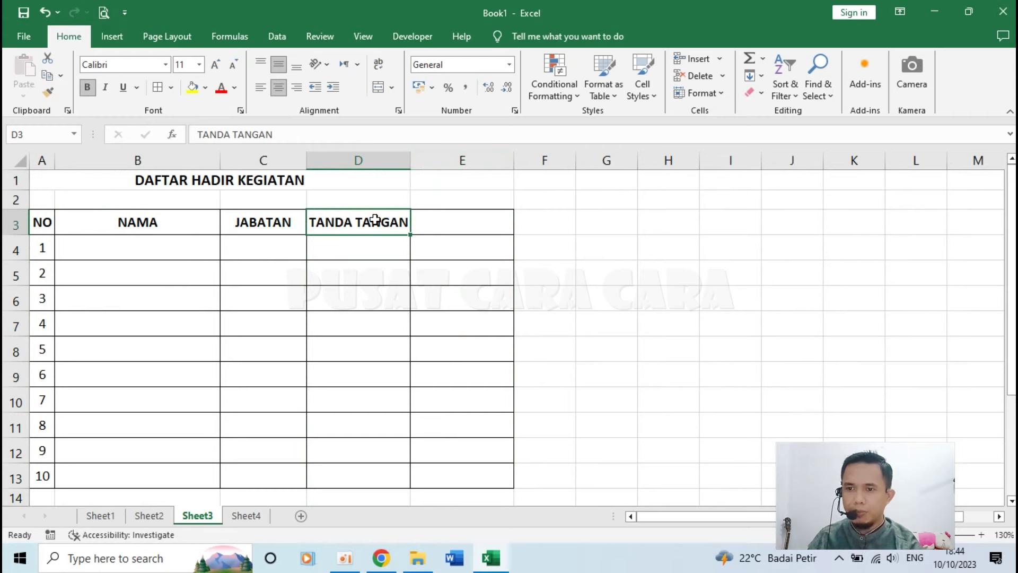
pyautogui.click(352, 253)
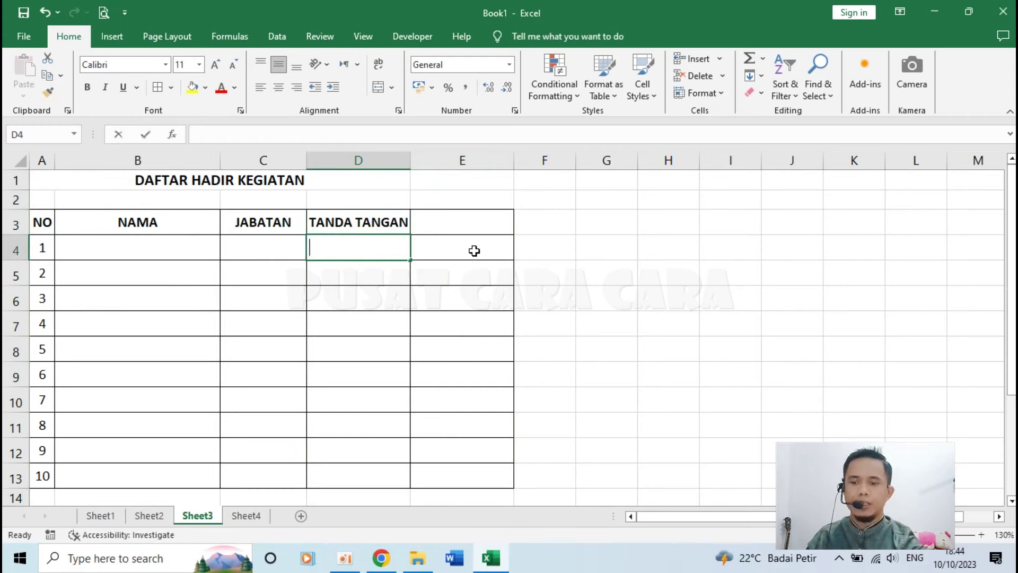
# Enter =ROW(1:1) in D4 so the first signature slot shows 1.
pyautogui.write('=RO')
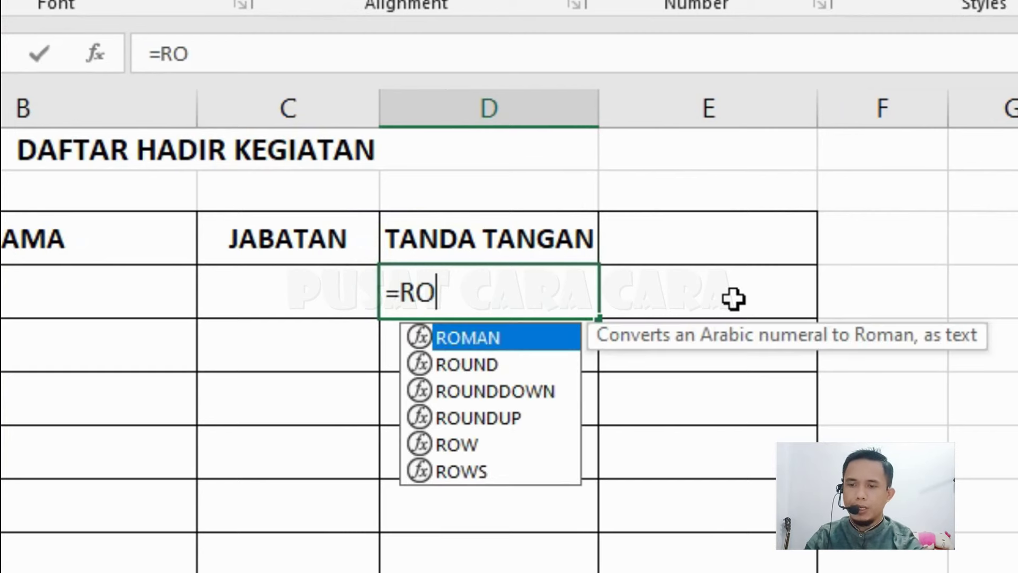
pyautogui.write('W(1')
pyautogui.write('1)')
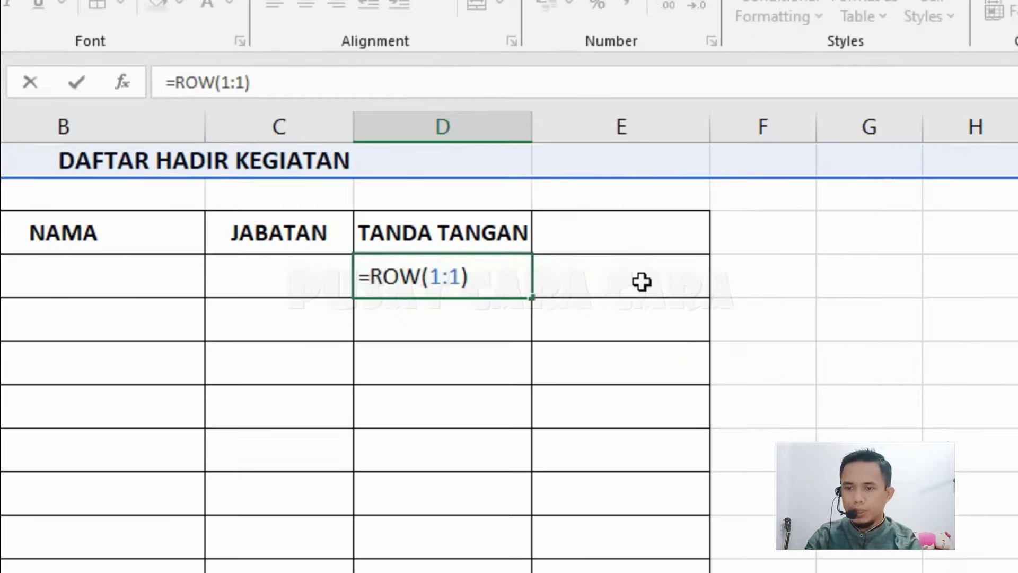
pyautogui.press('Return')
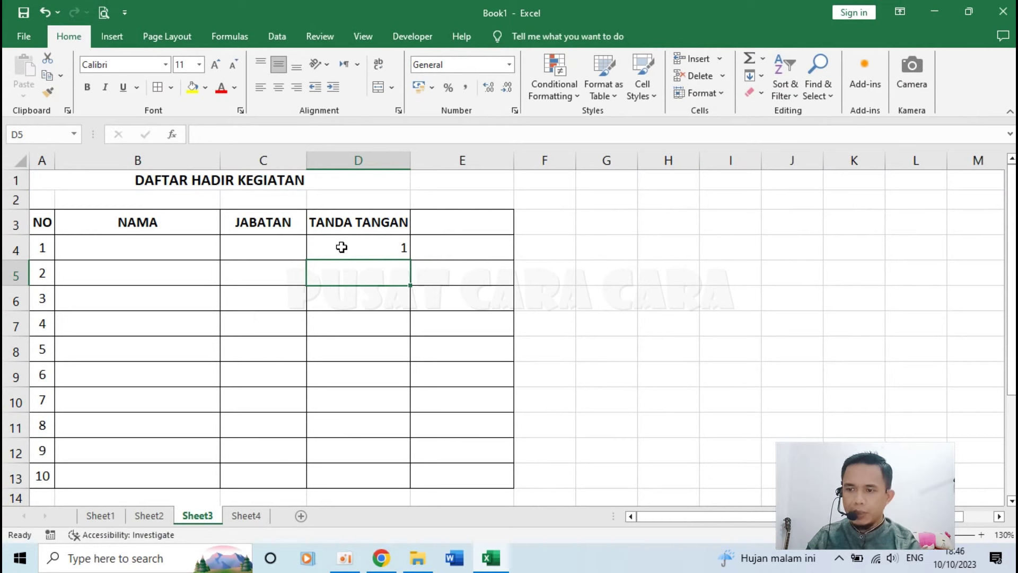
pyautogui.click(341, 247)
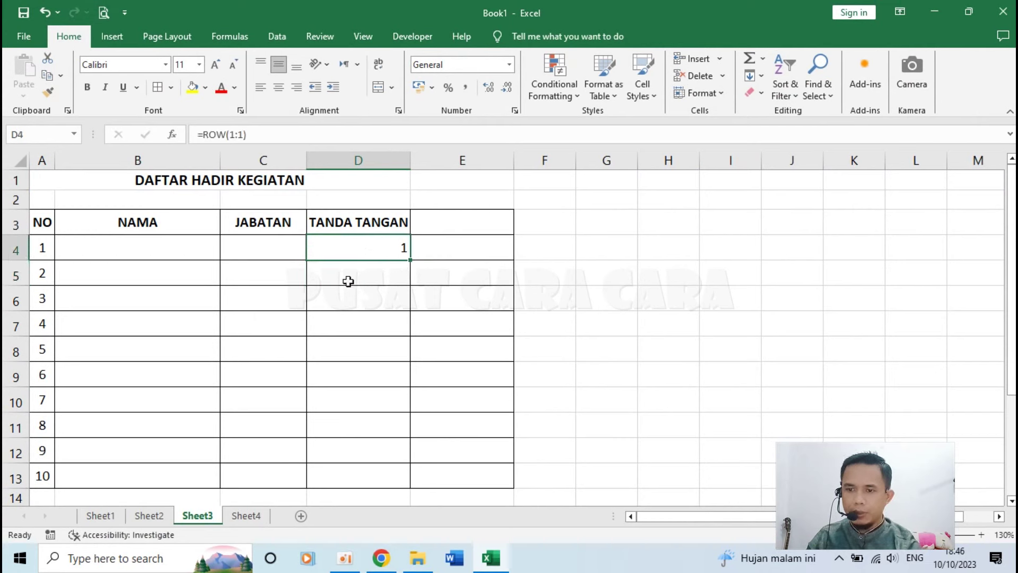
# Give D4 the custom number format '# *.' so the number is followed by dots.
pyautogui.rightClick(342, 248)
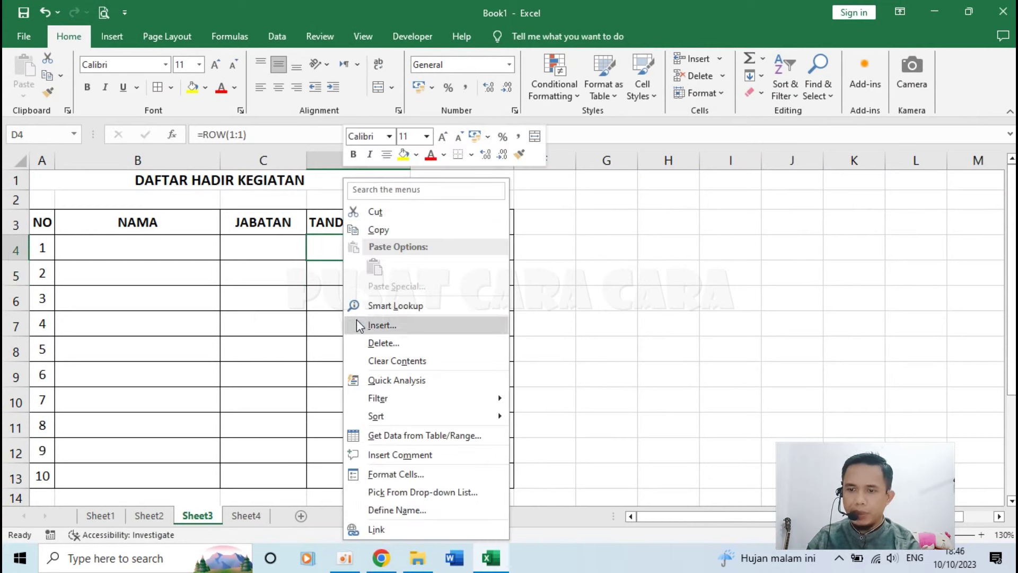
pyautogui.click(407, 474)
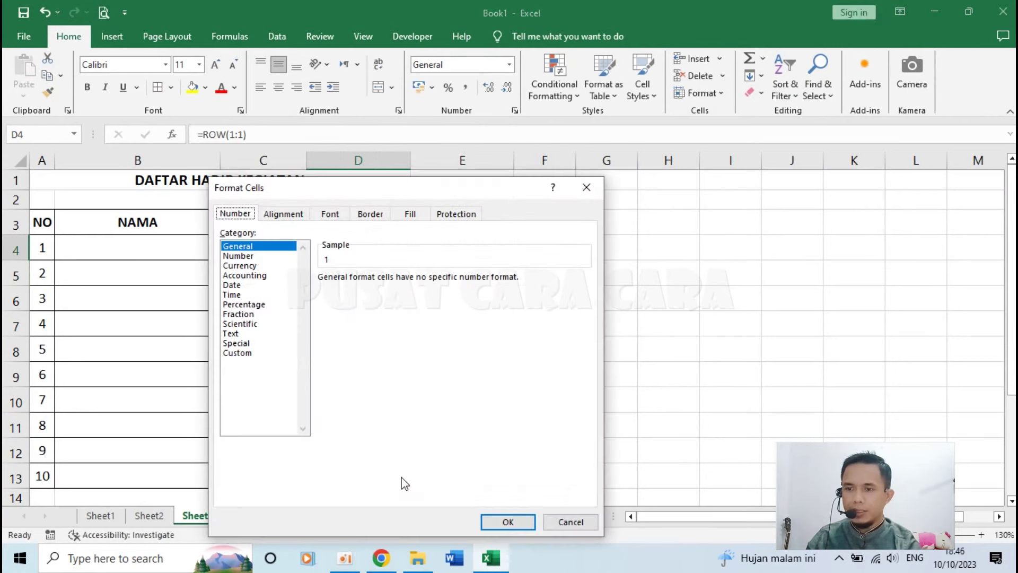
pyautogui.click(254, 354)
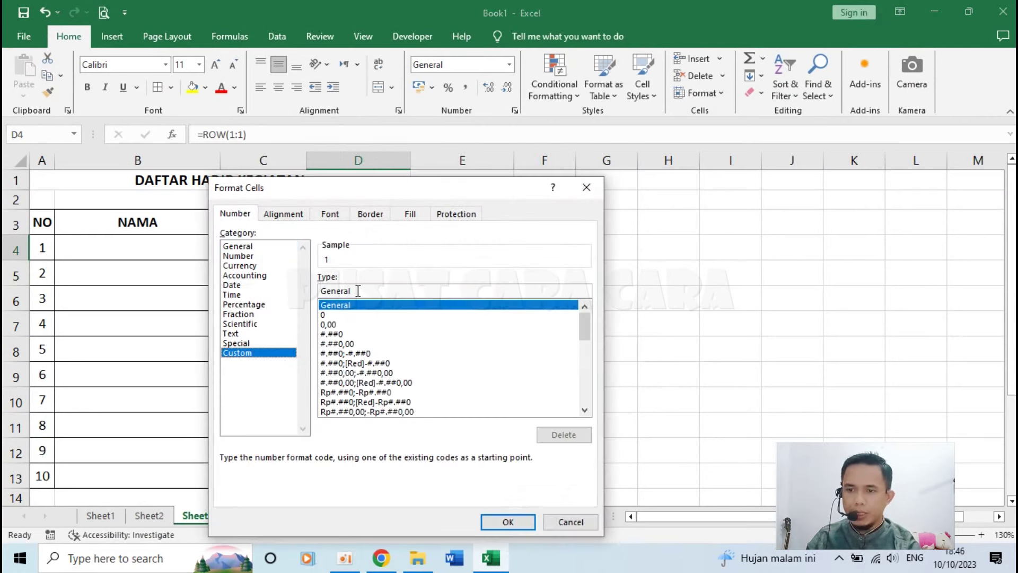
pyautogui.doubleClick(358, 291)
pyautogui.press('BackSpace')
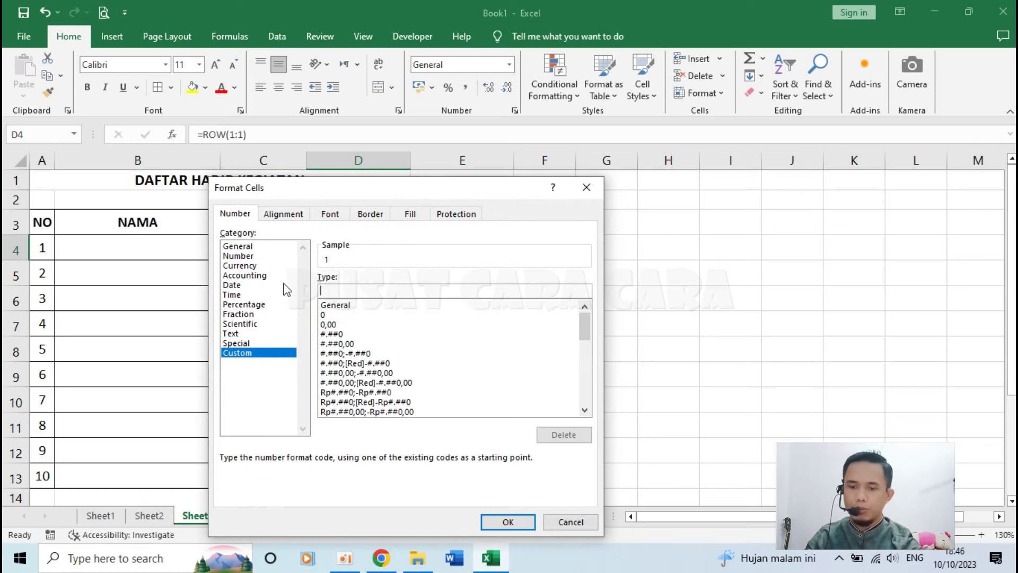
pyautogui.write('#')
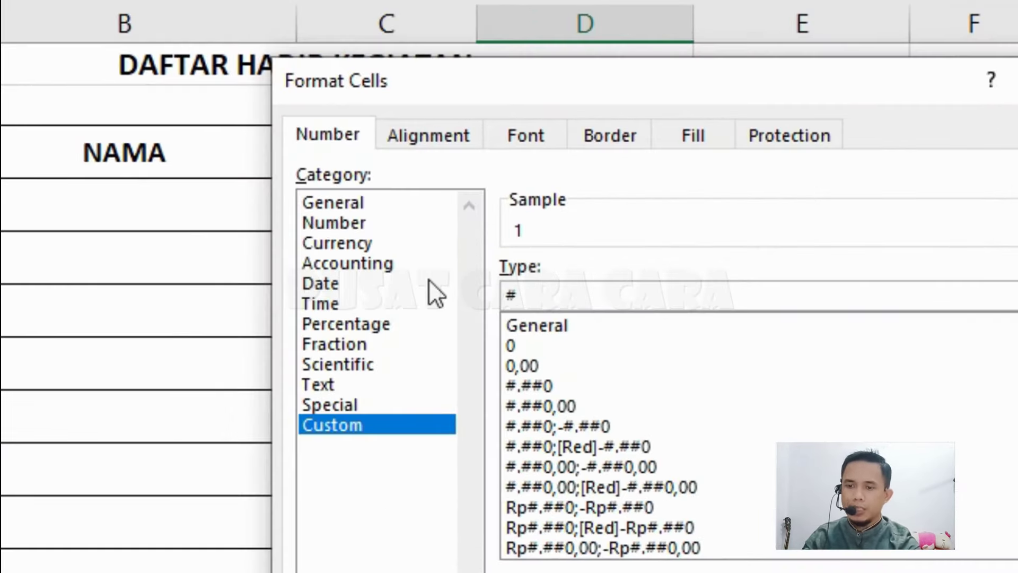
pyautogui.write(' *.')
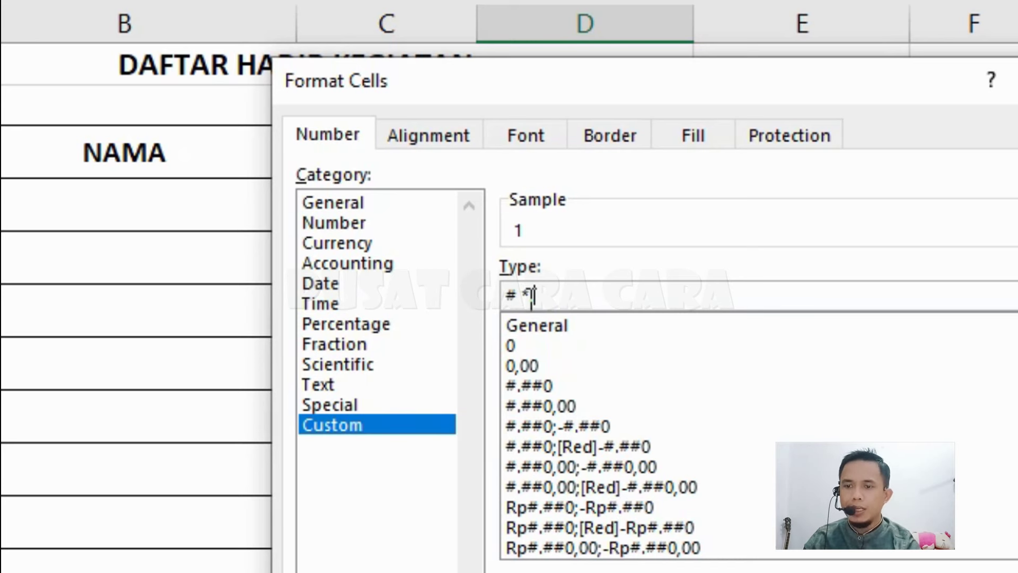
pyautogui.moveTo(512, 296); pyautogui.dragTo(489, 291)
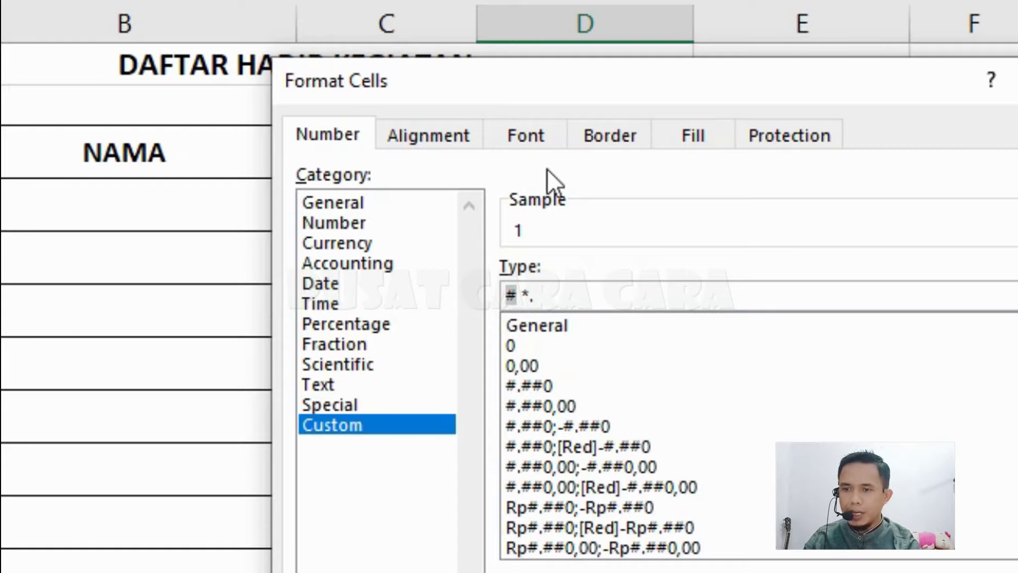
pyautogui.moveTo(568, 81); pyautogui.dragTo(1015, 23)
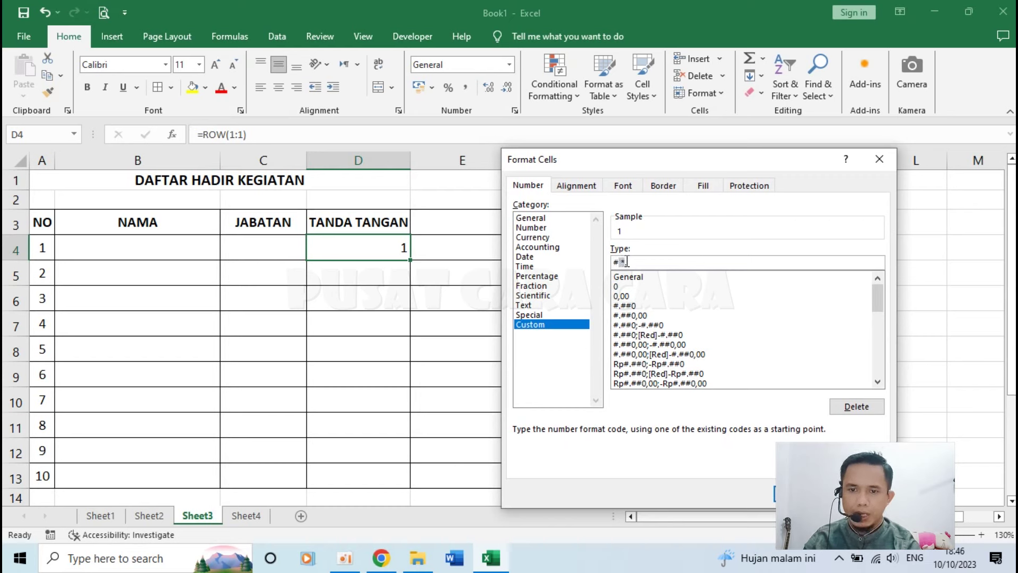
pyautogui.click(633, 261)
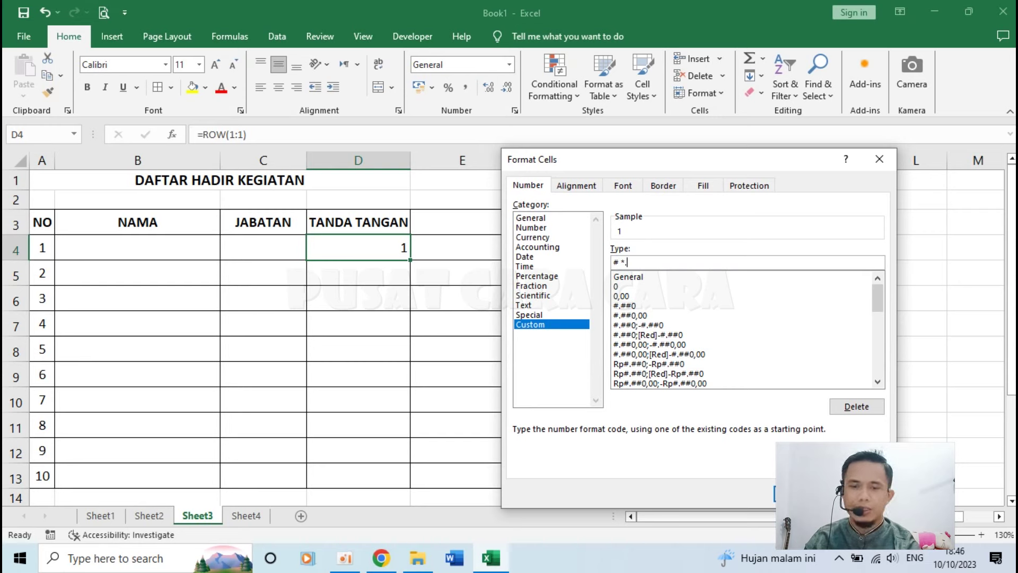
pyautogui.press('Return')
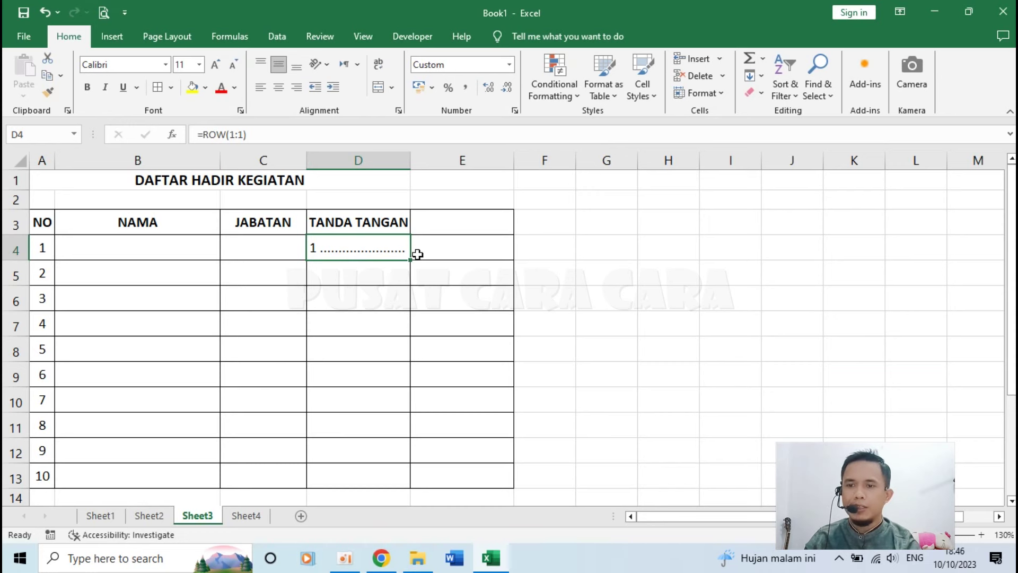
# Resize column D to fit the full TANDA TANGAN heading.
pyautogui.moveTo(414, 164); pyautogui.dragTo(361, 164)
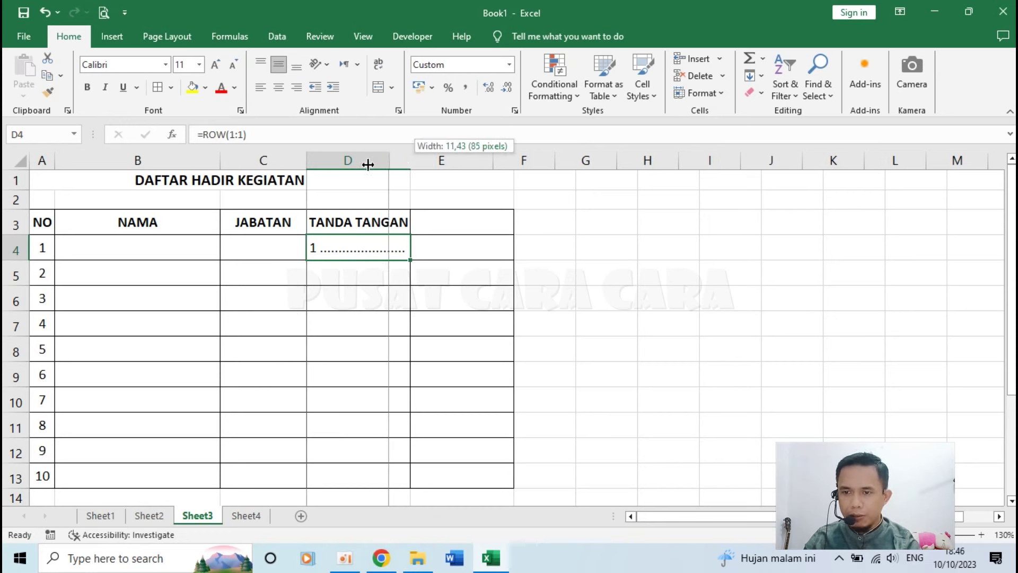
pyautogui.moveTo(361, 165); pyautogui.dragTo(466, 163)
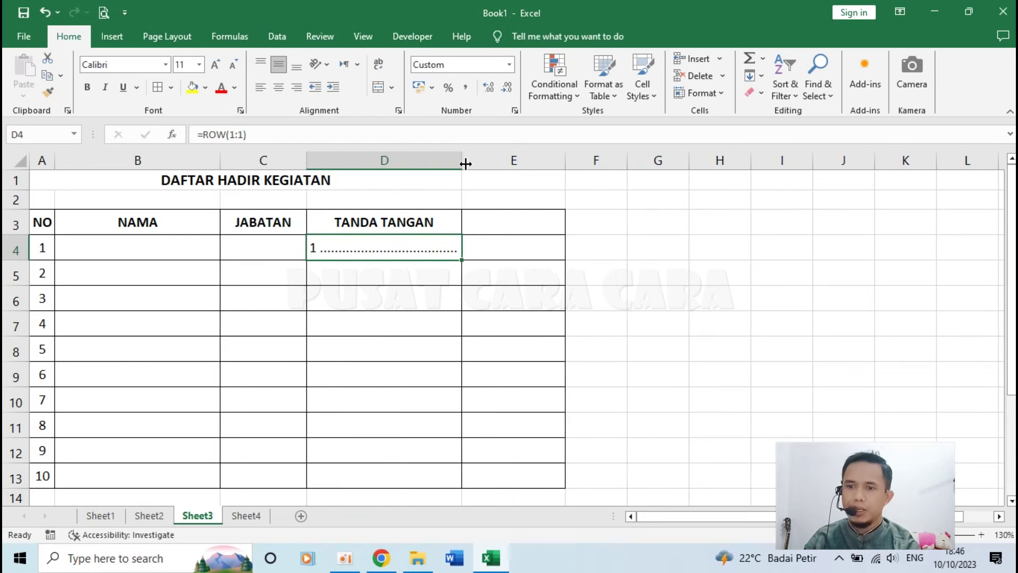
pyautogui.hotkey('ctrl', 'z')
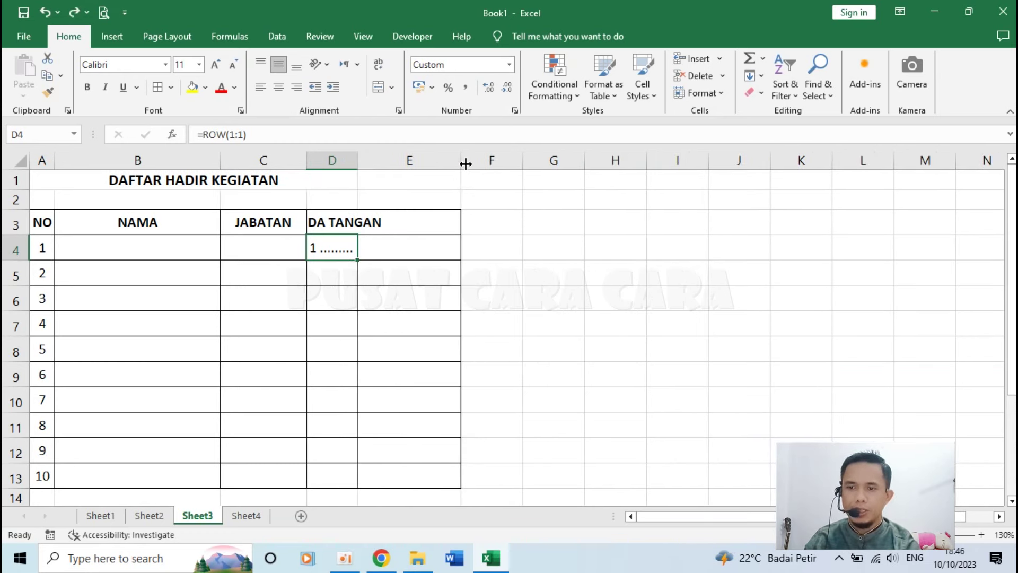
pyautogui.hotkey('ctrl', 'y')
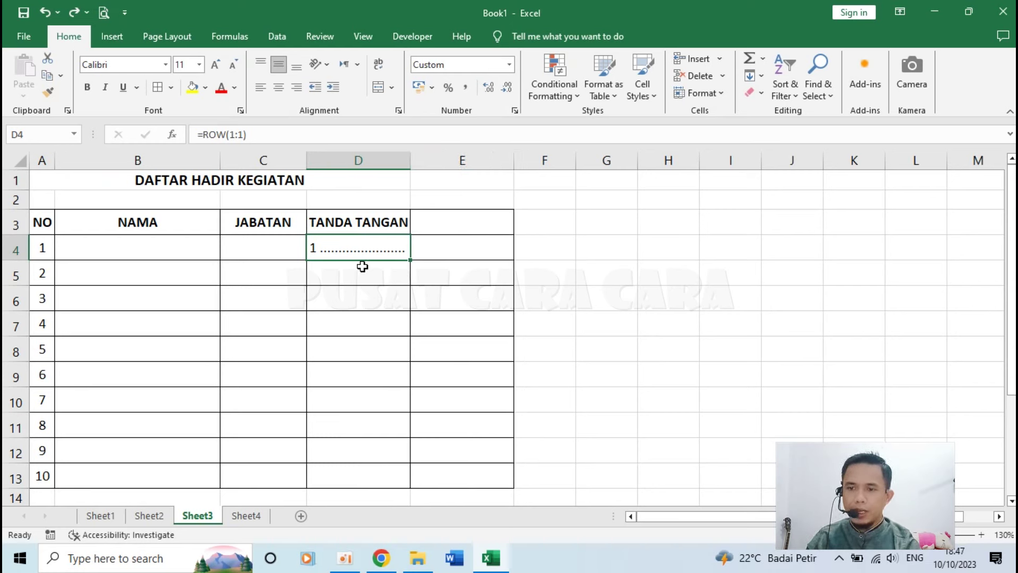
# Copy the numbered dotted entry in D4.
pyautogui.click(432, 269)
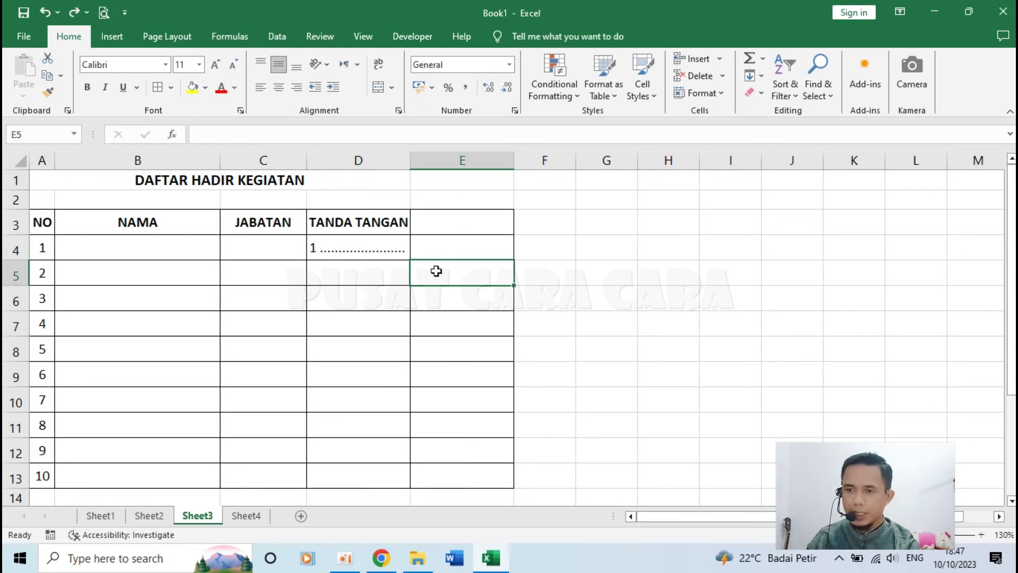
pyautogui.click(341, 252)
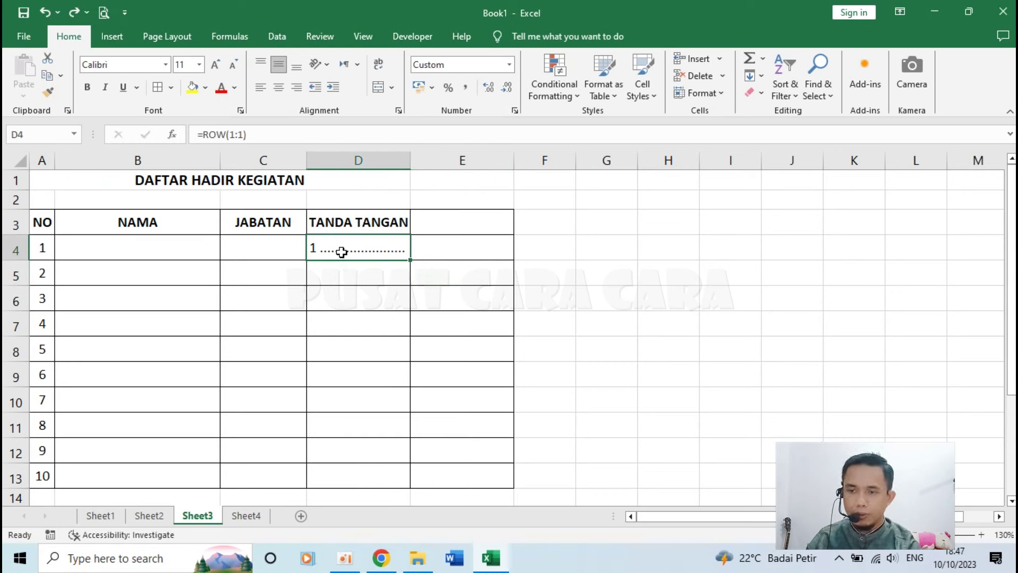
pyautogui.hotkey('ctrl', 'c')
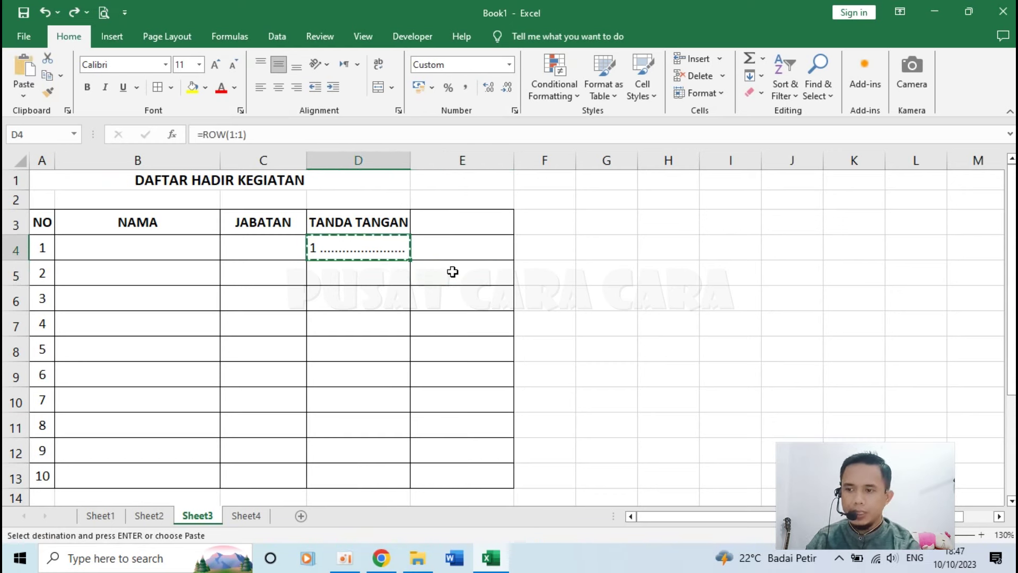
# Paste D4's entry into E5 so it shows 2.
pyautogui.click(453, 271)
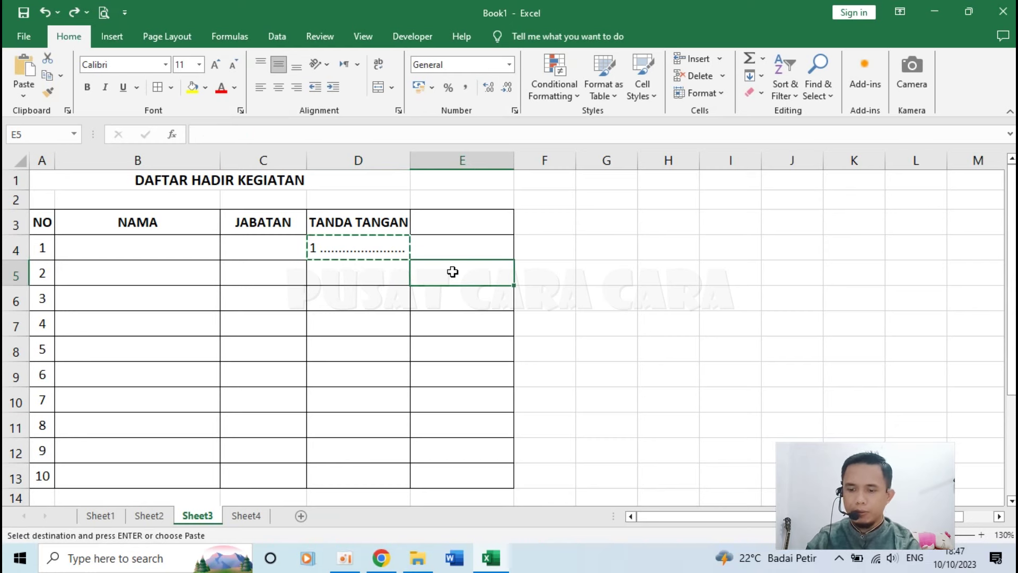
pyautogui.hotkey('ctrl', 'v')
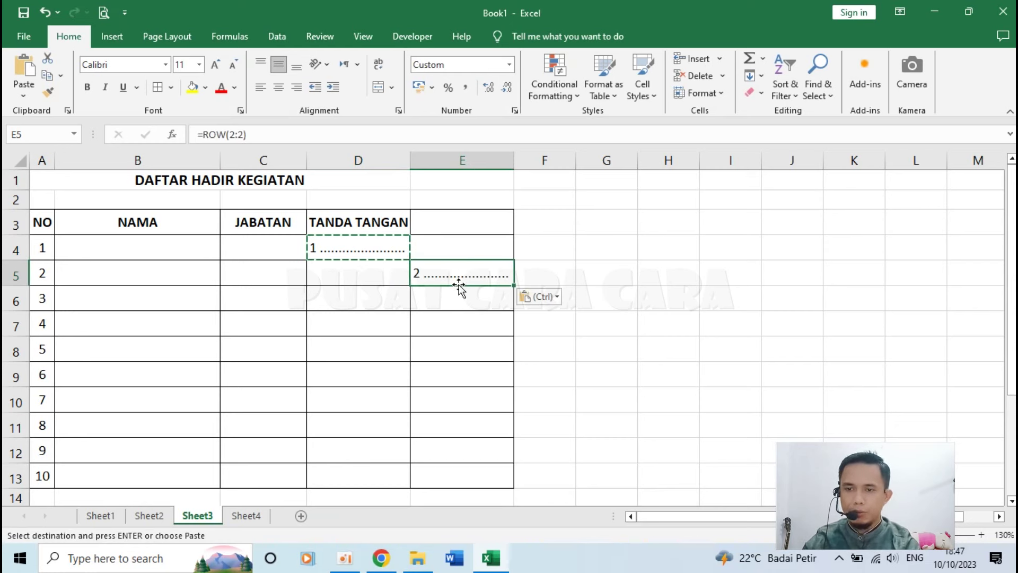
pyautogui.press('Escape')
# Fill D4:E5 down to row 13, giving alternating dotted entries numbered 1–10.
pyautogui.moveTo(354, 245); pyautogui.dragTo(443, 269)
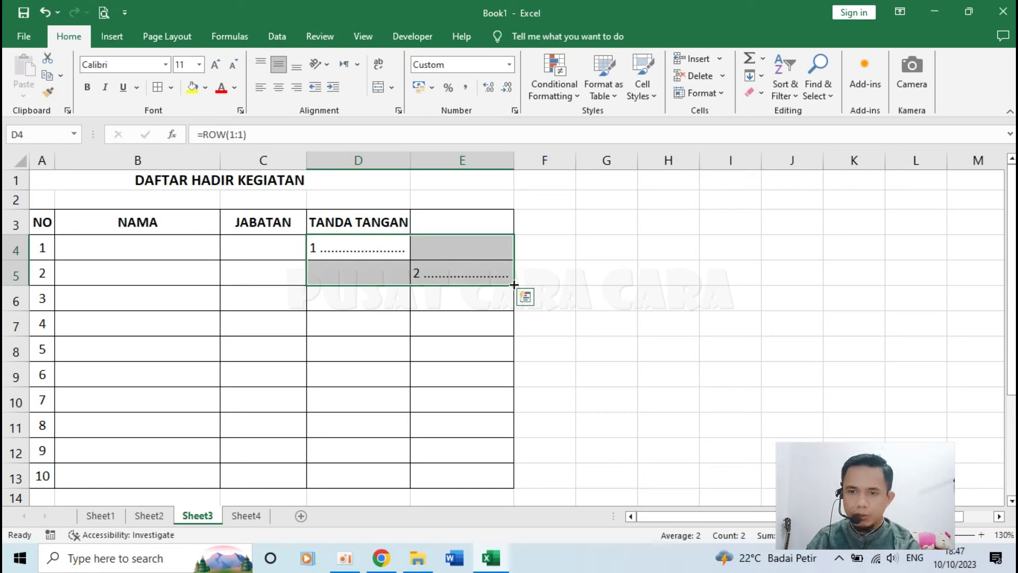
pyautogui.moveTo(514, 284); pyautogui.dragTo(511, 487)
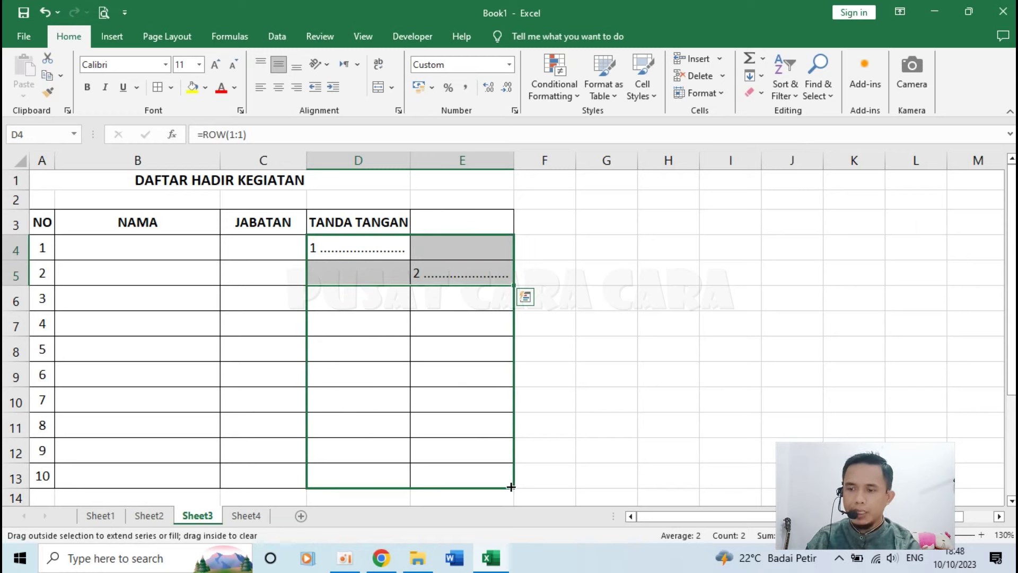
pyautogui.moveTo(510, 487); pyautogui.dragTo(511, 487)
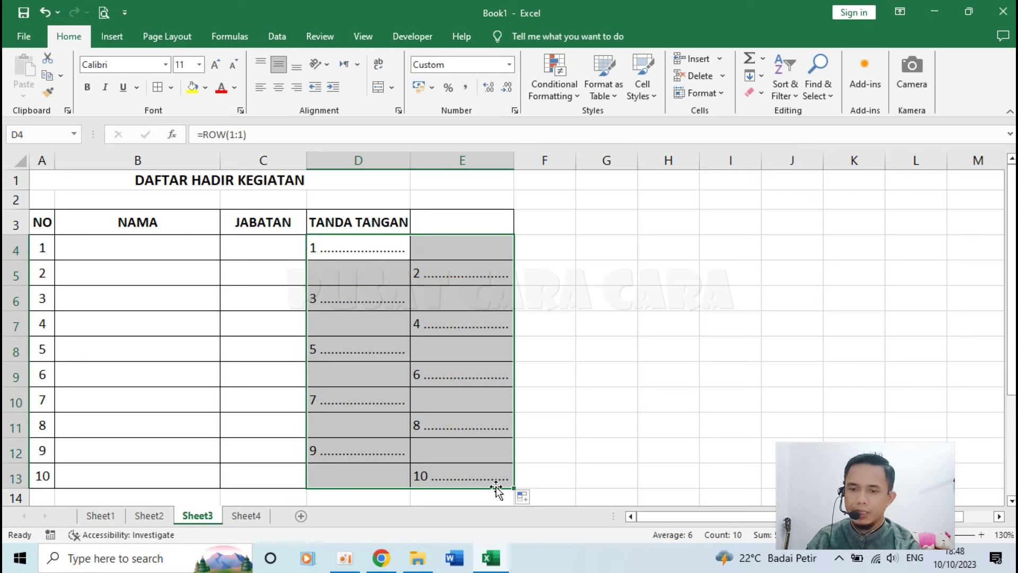
pyautogui.click(544, 449)
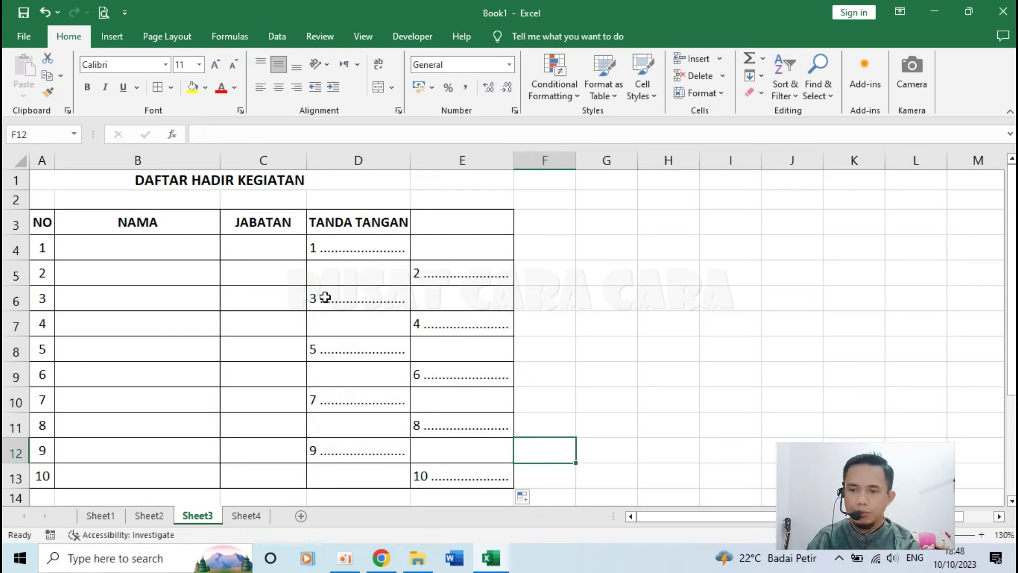
pyautogui.click(457, 472)
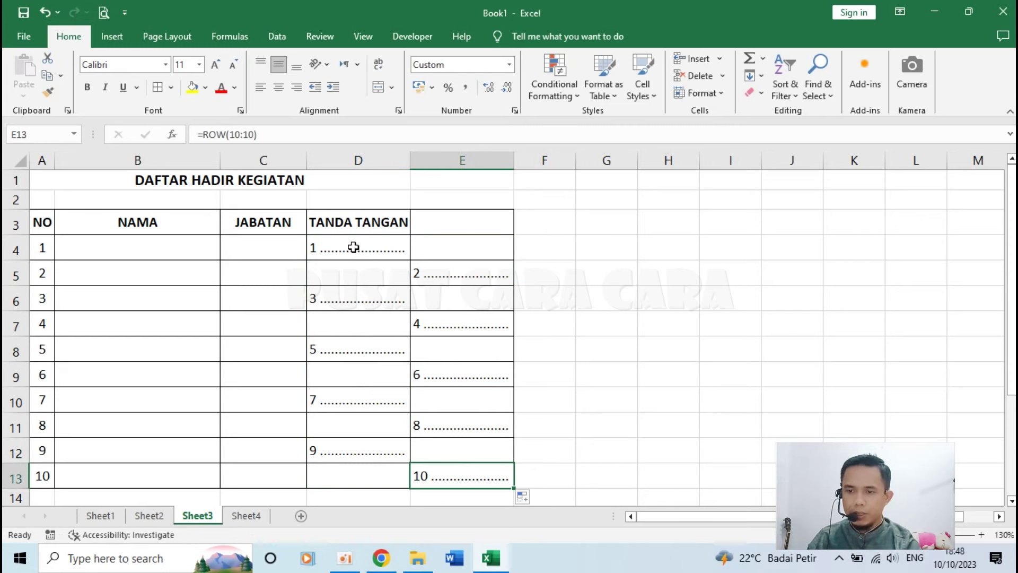
pyautogui.moveTo(353, 223); pyautogui.dragTo(437, 227)
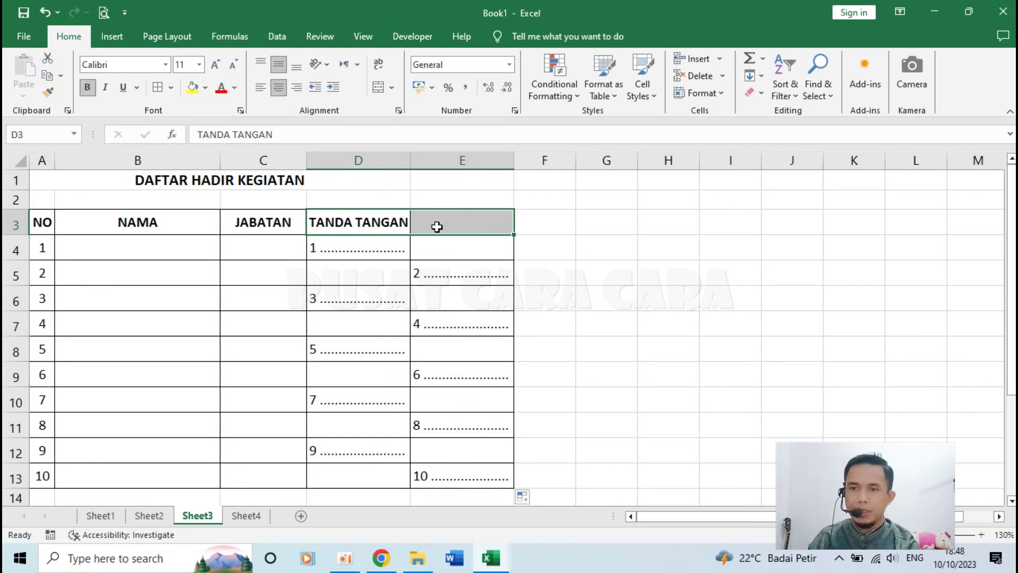
# Merge and center TANDA TANGAN over D3:E3 and narrow columns D and E equally.
pyautogui.click(382, 91)
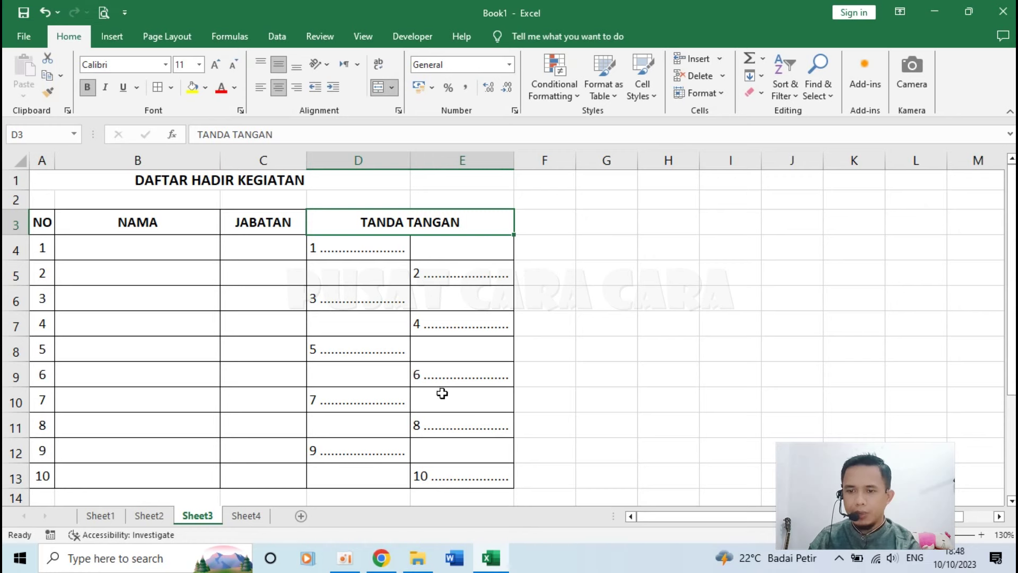
pyautogui.click(439, 431)
pyautogui.moveTo(388, 159)
pyautogui.mouseDown()
pyautogui.moveTo(500, 158)
pyautogui.moveTo(468, 162)
pyautogui.moveTo(483, 160)
pyautogui.mouseUp()
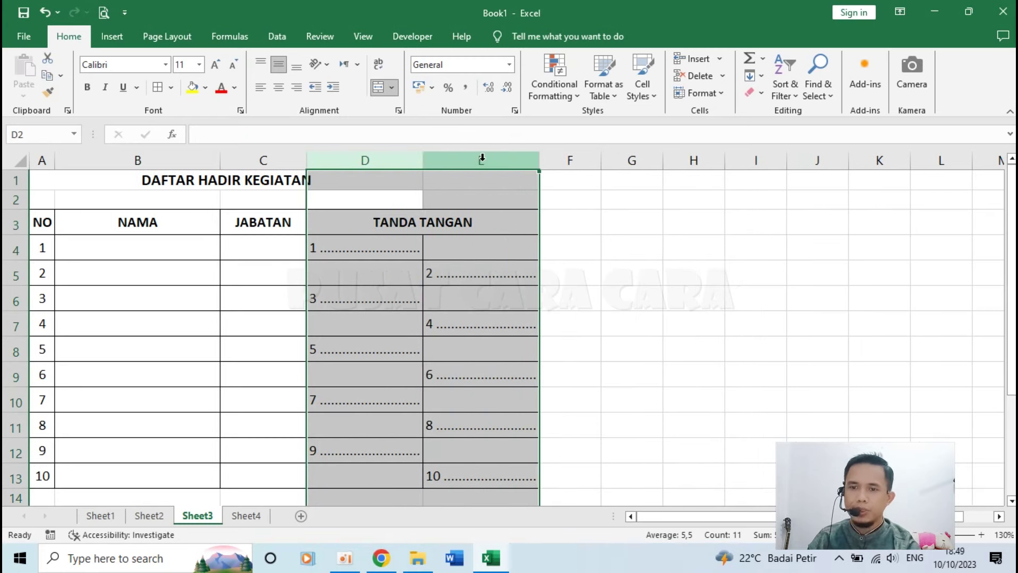
pyautogui.moveTo(538, 160); pyautogui.dragTo(488, 160)
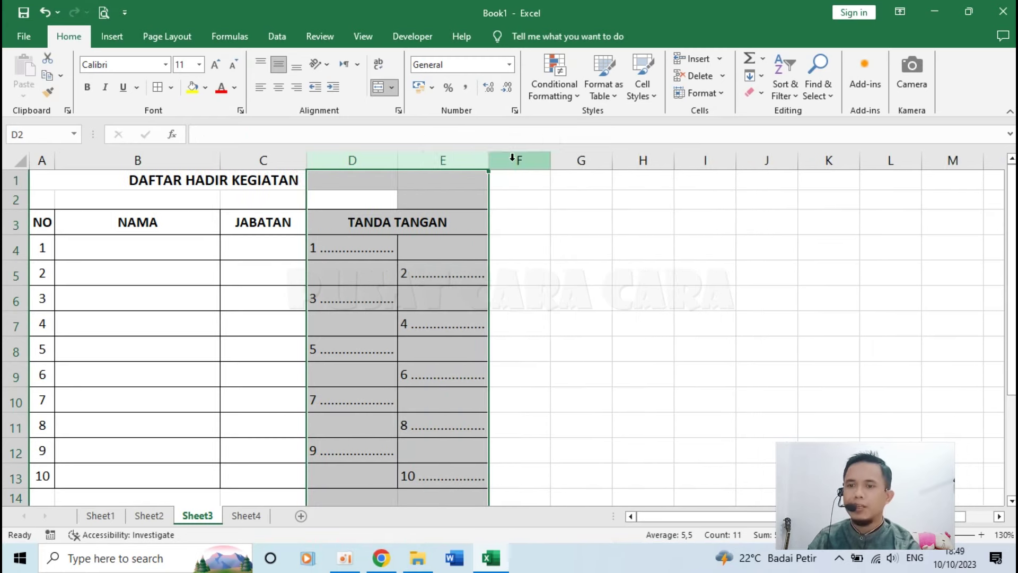
pyautogui.moveTo(520, 252); pyautogui.dragTo(569, 272)
pyautogui.click(569, 273)
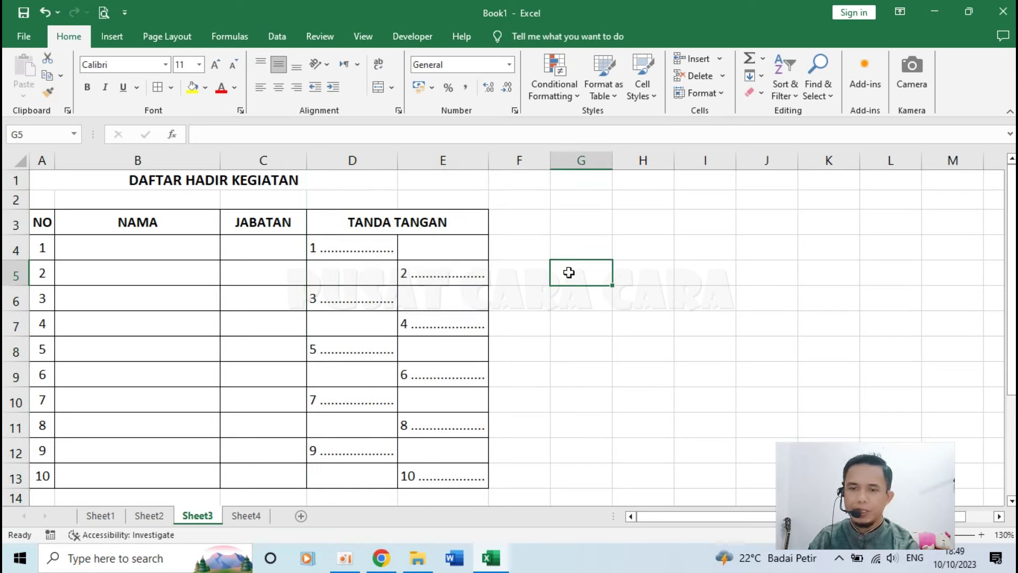
pyautogui.click(150, 516)
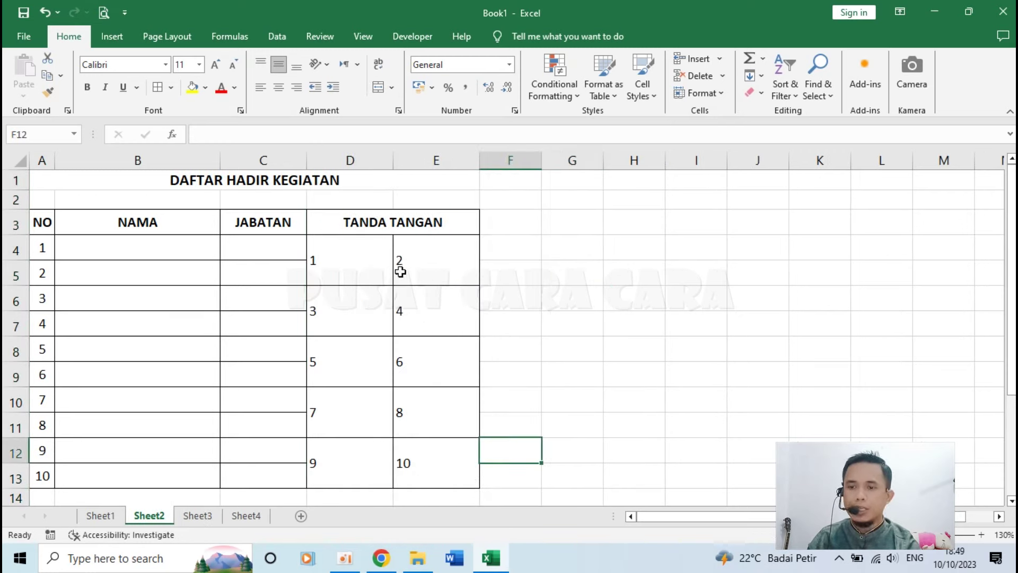
# Inspect Sheet2's merged D4:E5 numbered entry, then move to Sheet4.
pyautogui.moveTo(357, 256)
pyautogui.mouseDown()
pyautogui.moveTo(397, 259)
pyautogui.moveTo(368, 257)
pyautogui.mouseUp()
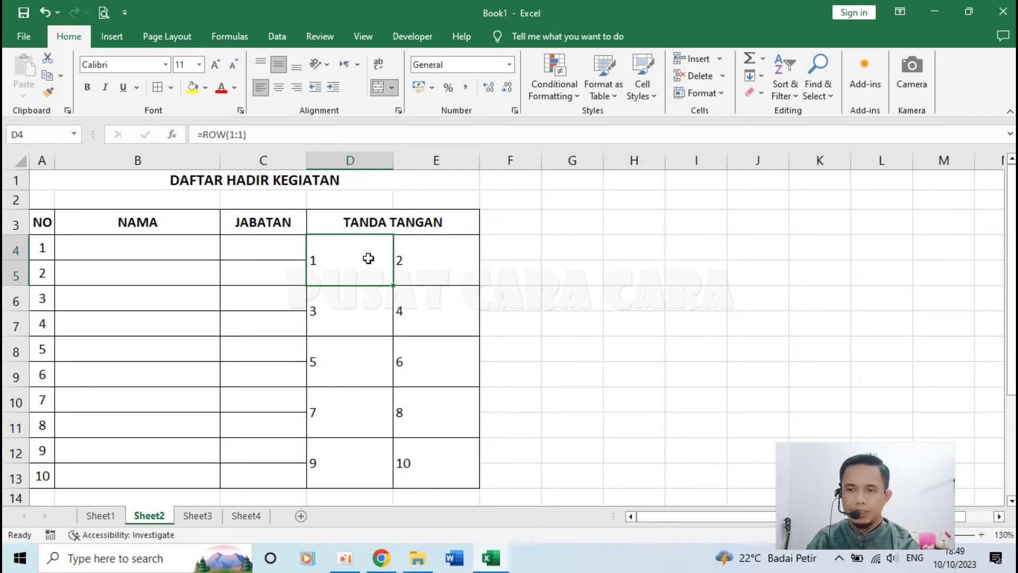
pyautogui.click(245, 516)
pyautogui.click(333, 393)
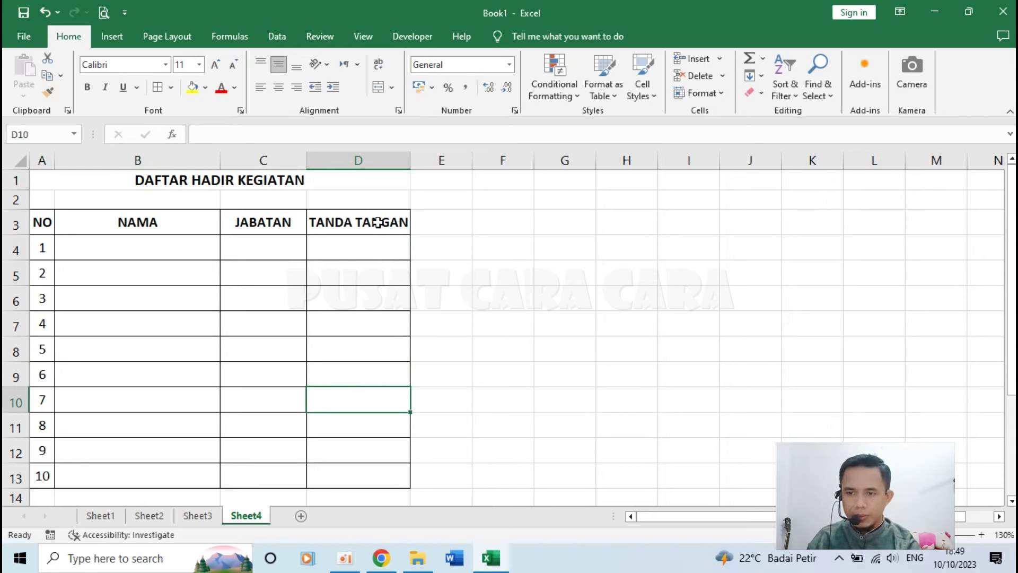
# Format-paint column D's borders onto column E on Sheet4.
pyautogui.click(373, 159)
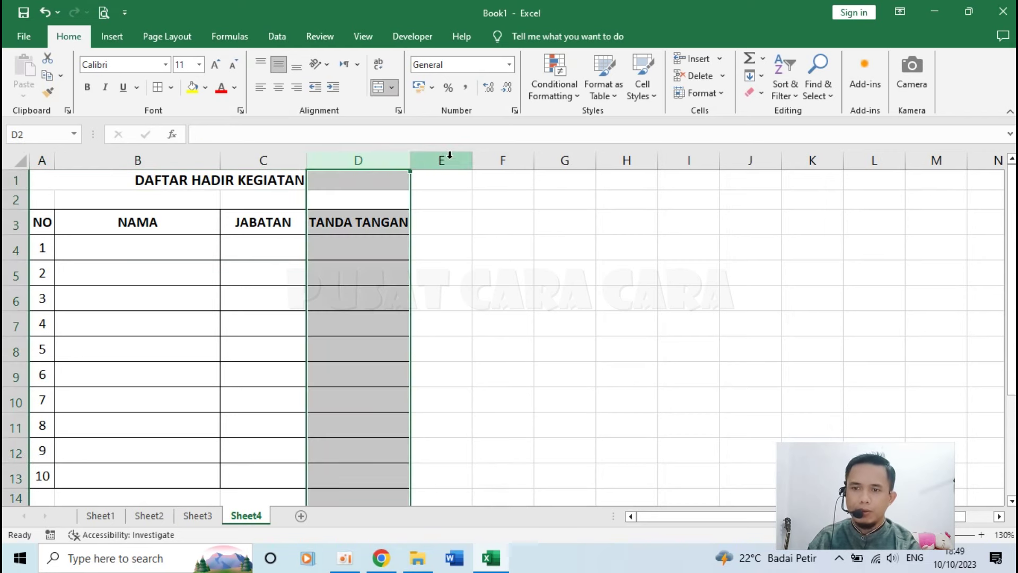
pyautogui.click(406, 256)
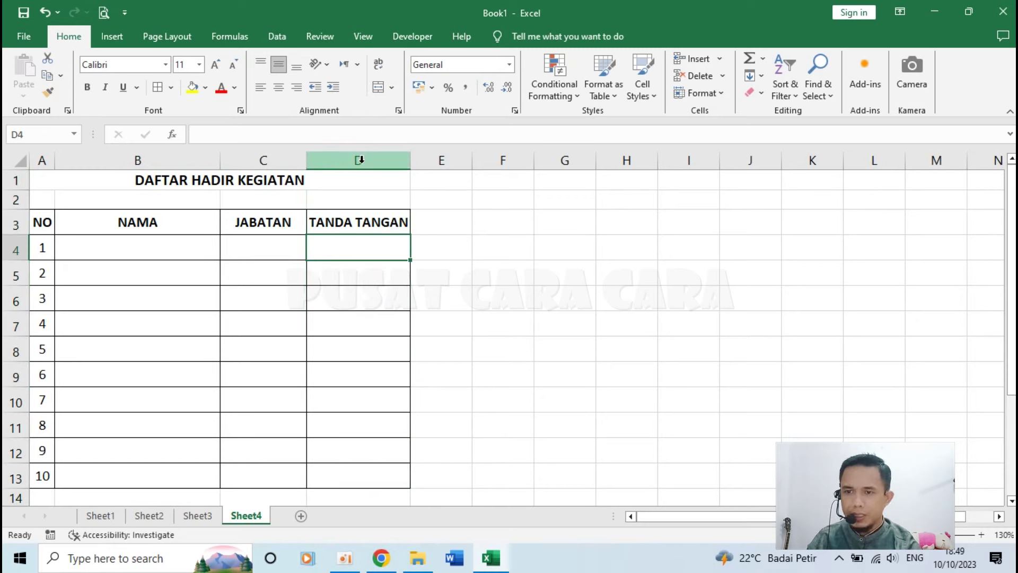
pyautogui.click(361, 159)
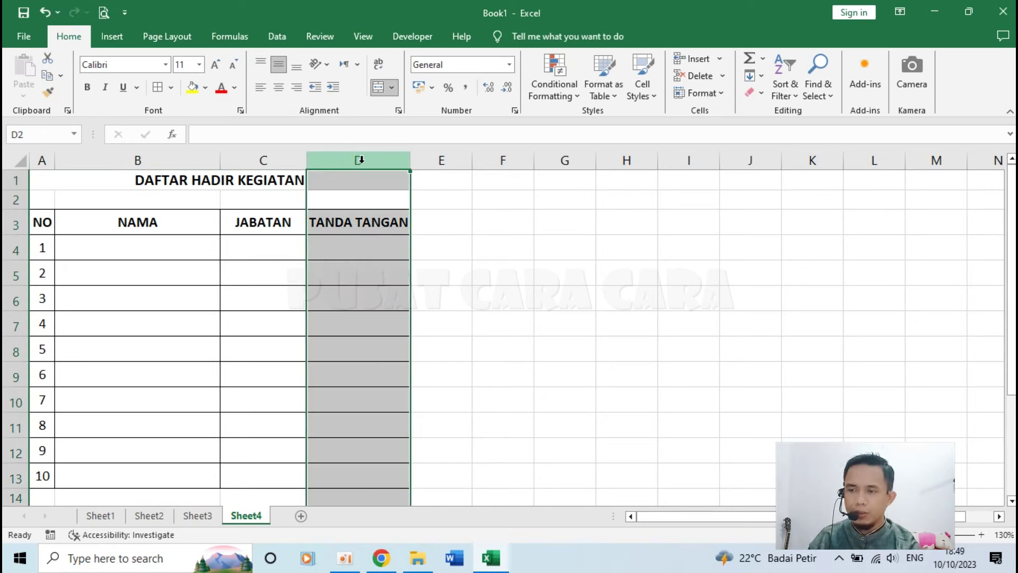
pyautogui.click(49, 93)
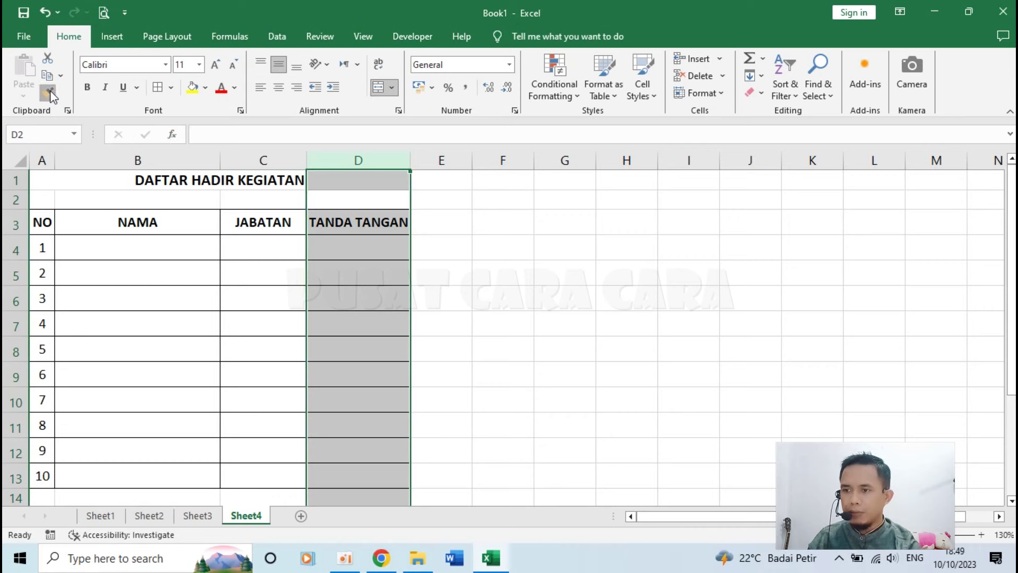
pyautogui.click(450, 160)
pyautogui.click(466, 322)
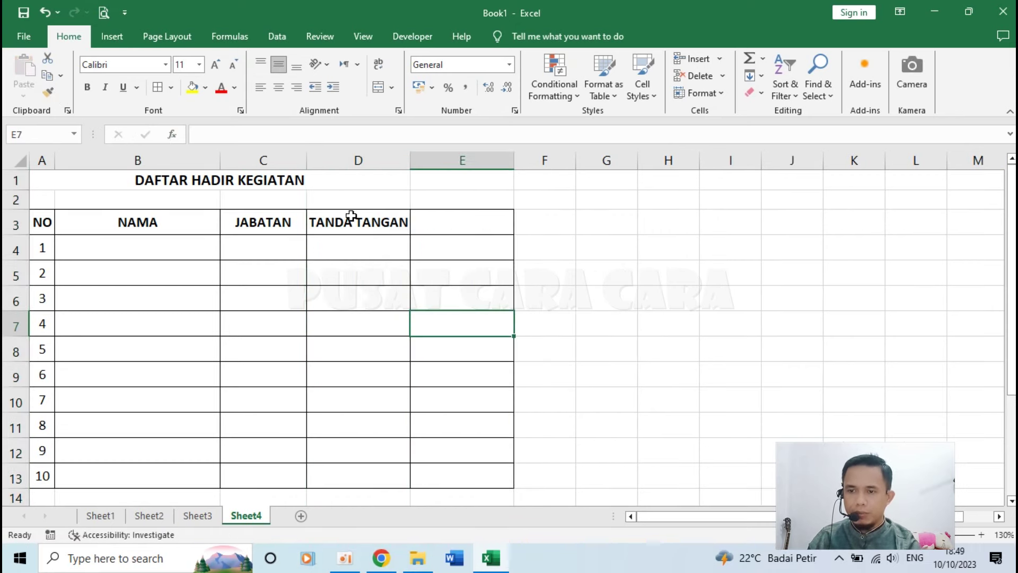
pyautogui.moveTo(347, 218); pyautogui.dragTo(436, 221)
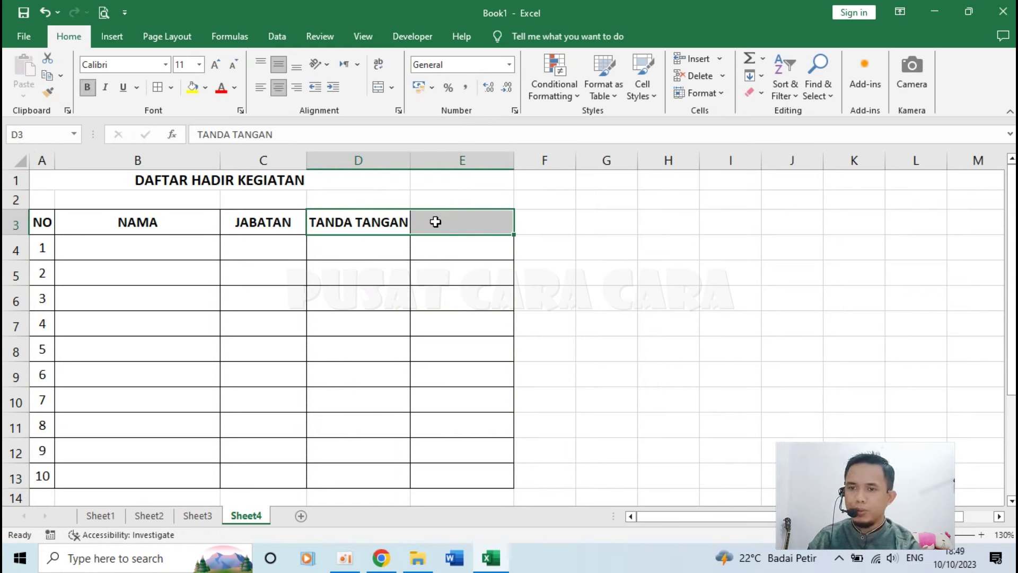
# Merge TANDA TANGAN across D3:E3, enter =ROW(1:1) in D4, and copy D4.
pyautogui.click(379, 88)
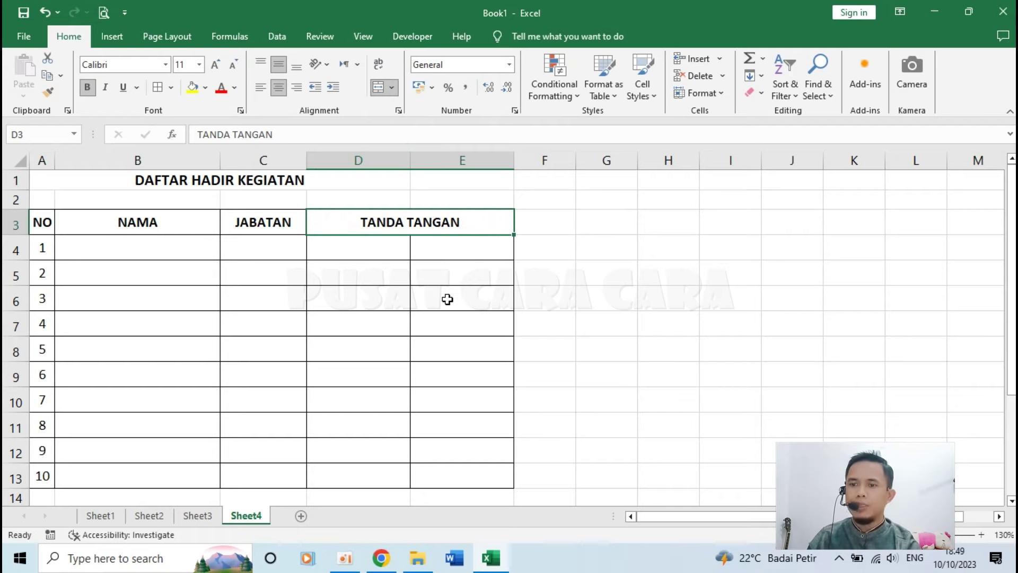
pyautogui.click(345, 247)
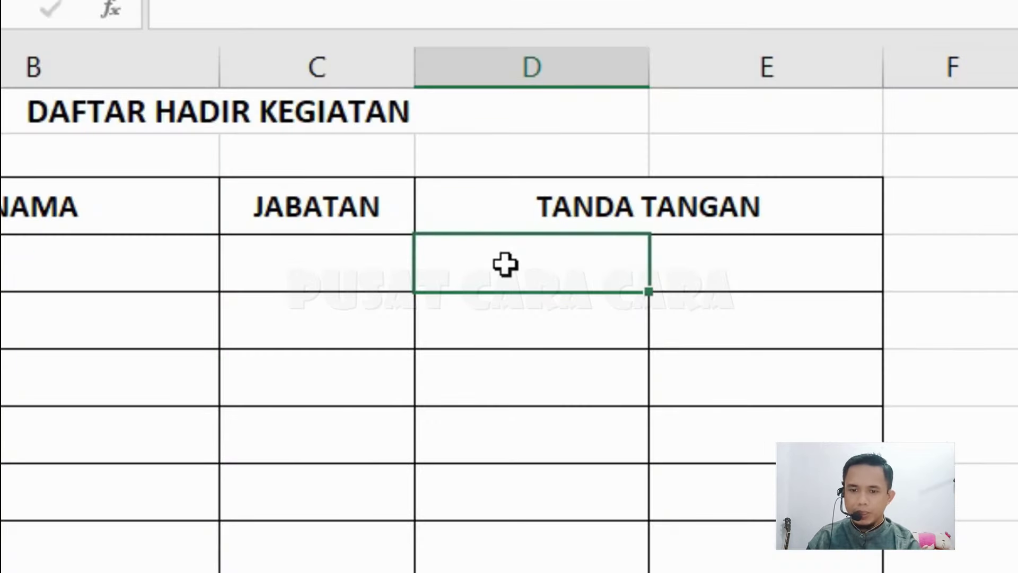
pyautogui.write('=')
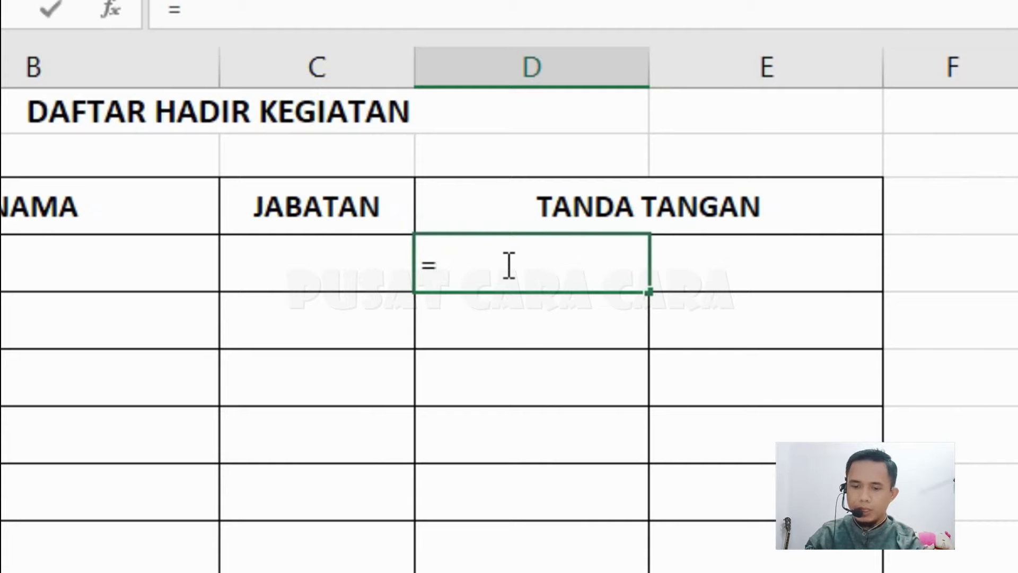
pyautogui.write('ROW(1:1)')
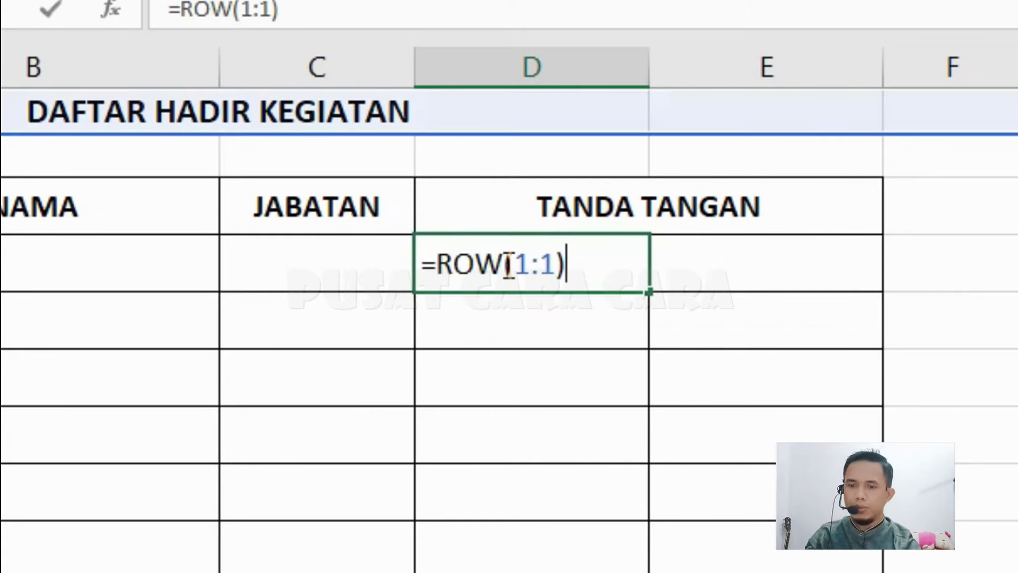
pyautogui.press('Return')
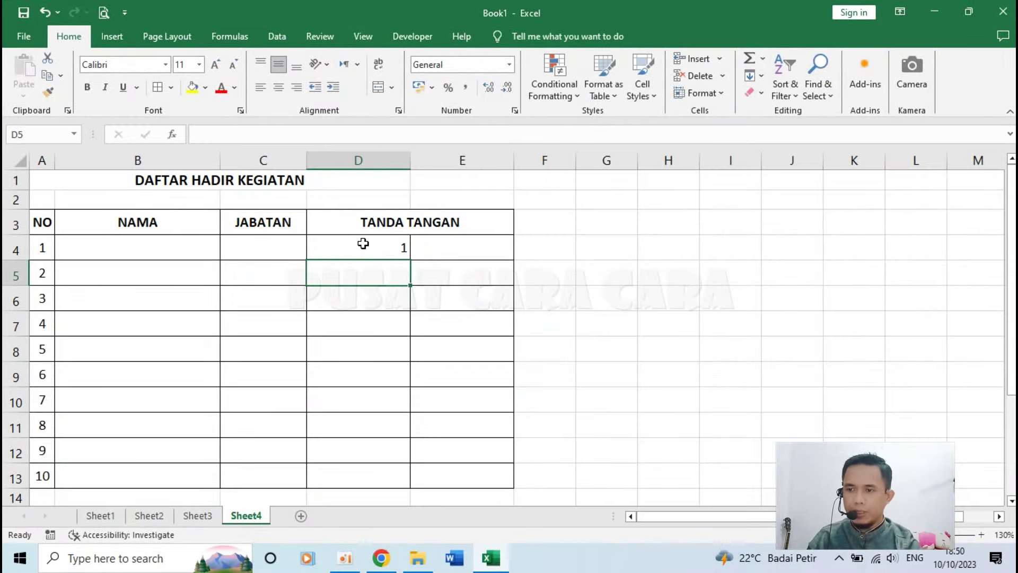
pyautogui.click(363, 243)
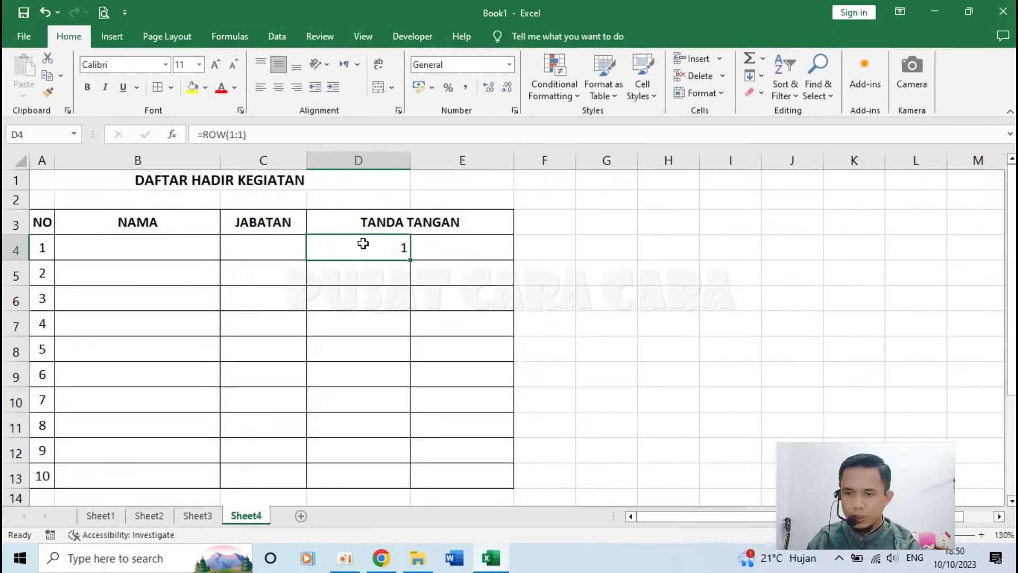
pyautogui.hotkey('ctrl', 'c')
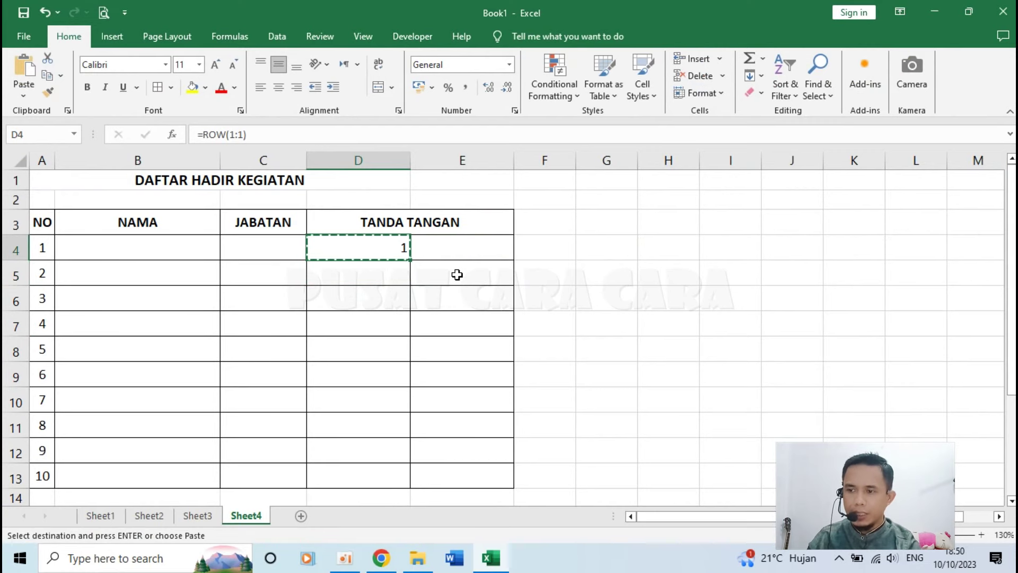
# Paste the formula into E5 to show 2, then merge D4:D5 and left-align its 1.
pyautogui.click(457, 275)
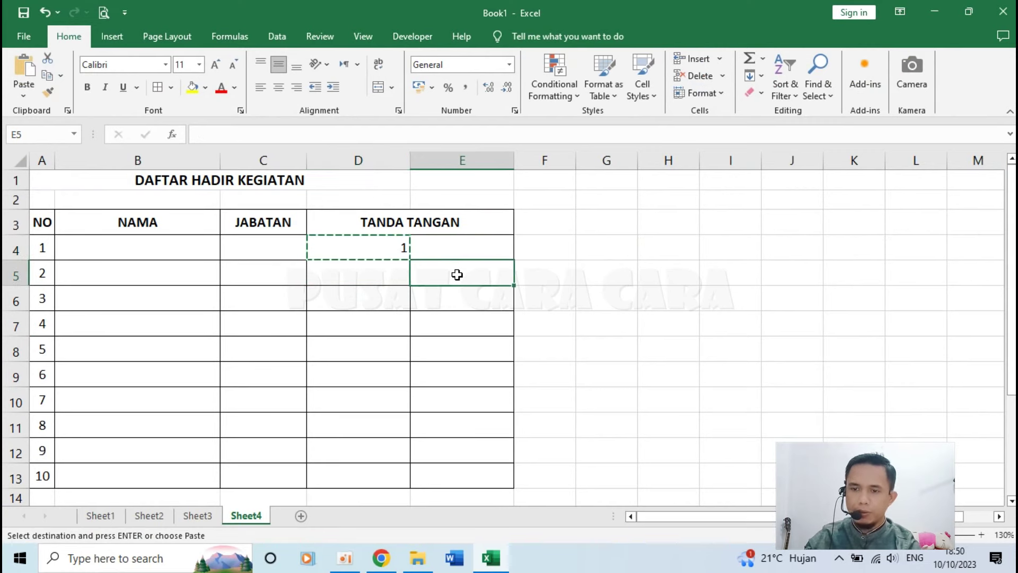
pyautogui.hotkey('ctrl', 'v')
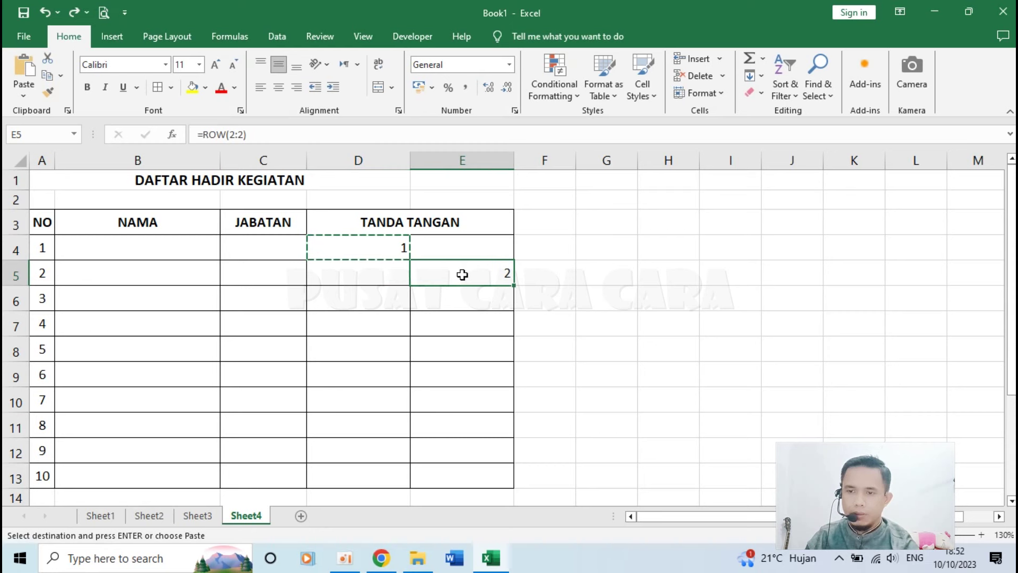
pyautogui.moveTo(364, 245); pyautogui.dragTo(364, 272)
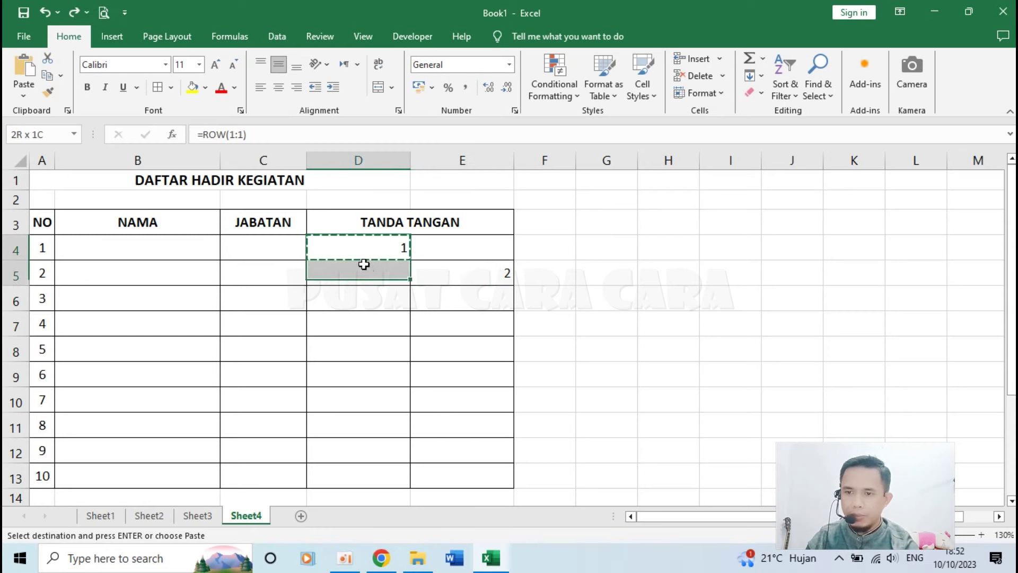
pyautogui.click(378, 88)
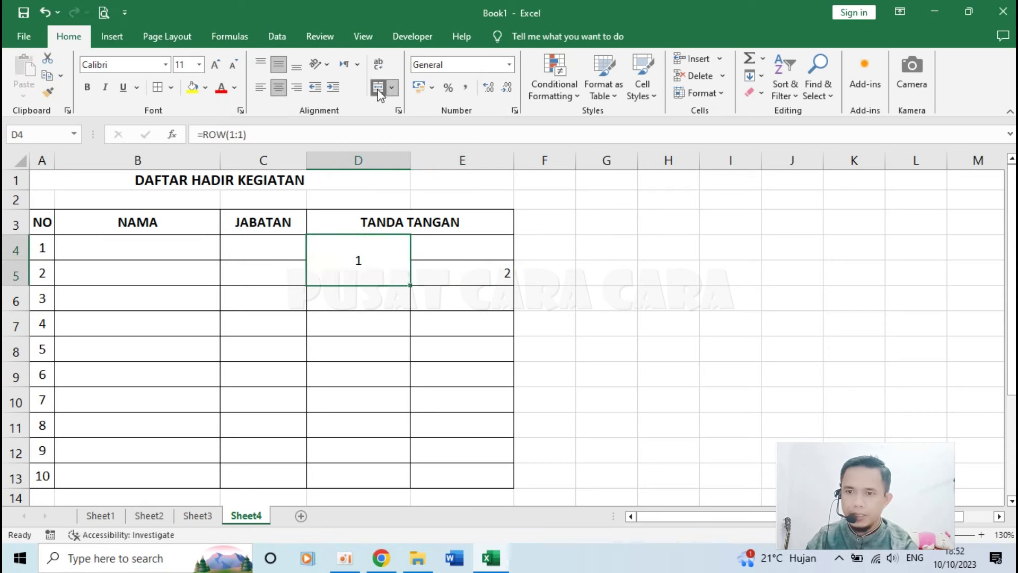
pyautogui.click(261, 87)
pyautogui.hotkey('ctrl', 'c')
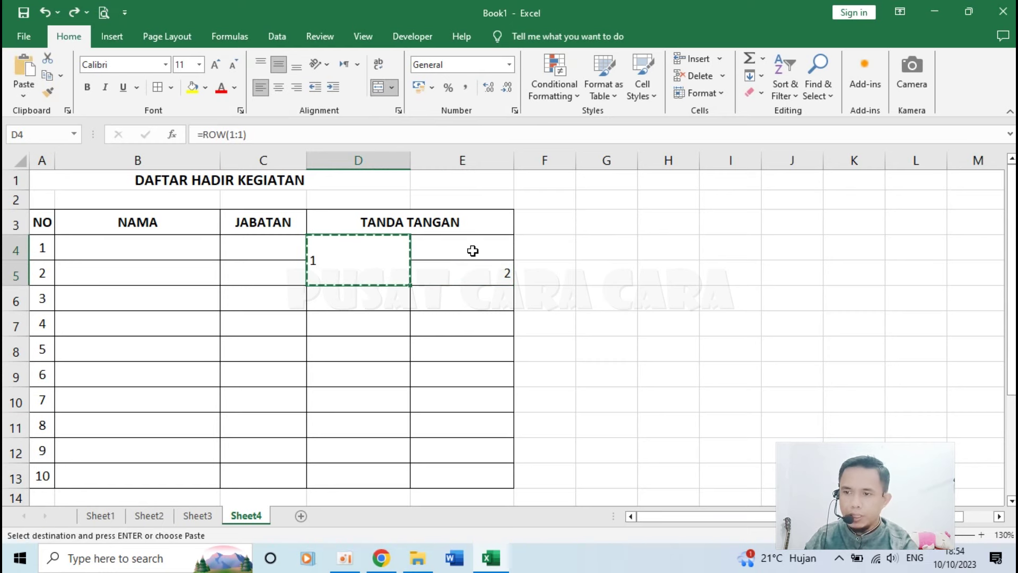
# Merge E4:E5 and left-align its 2, then select both merged cells D4:E5.
pyautogui.moveTo(473, 251); pyautogui.dragTo(475, 272)
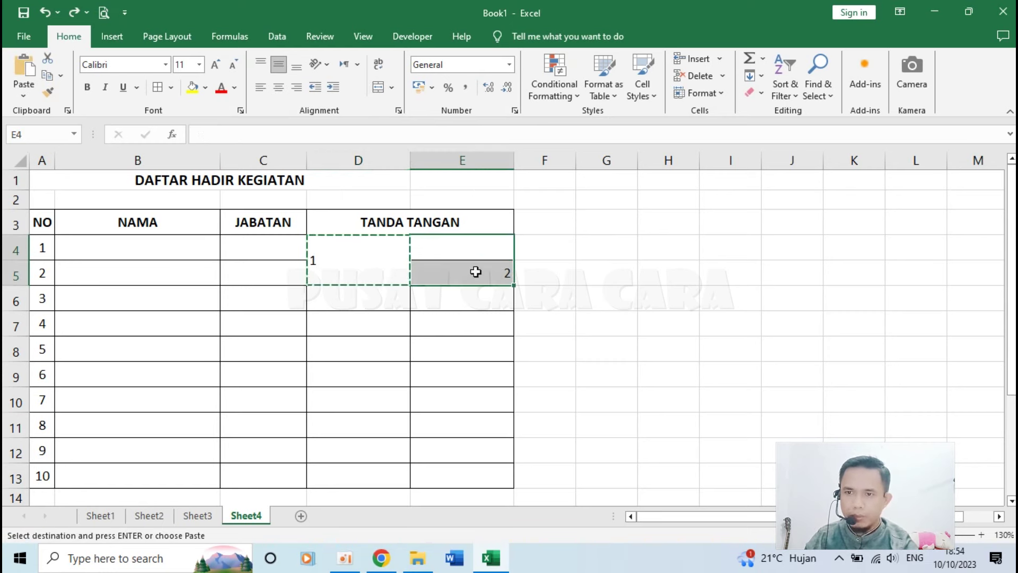
pyautogui.click(378, 89)
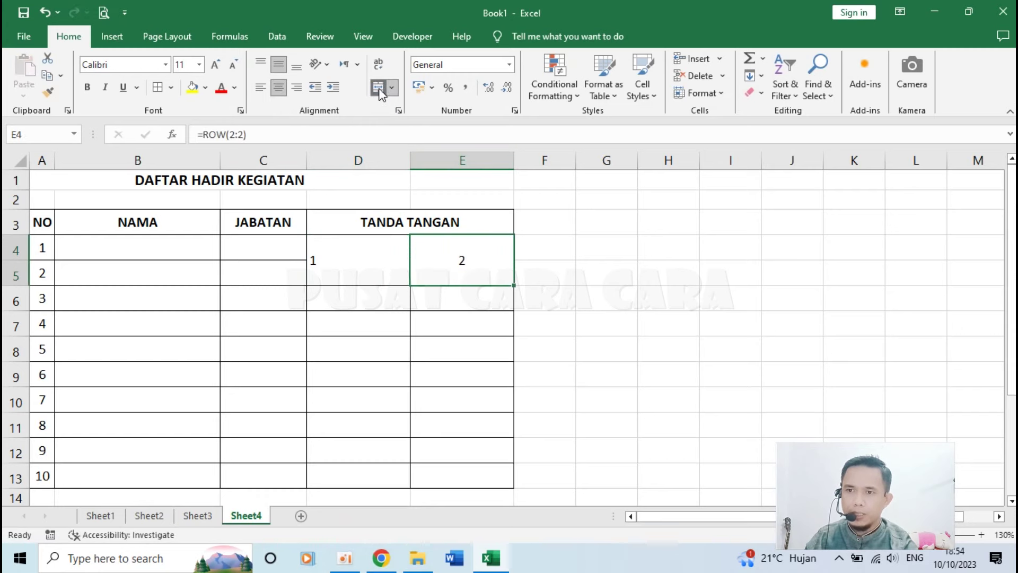
pyautogui.click(258, 88)
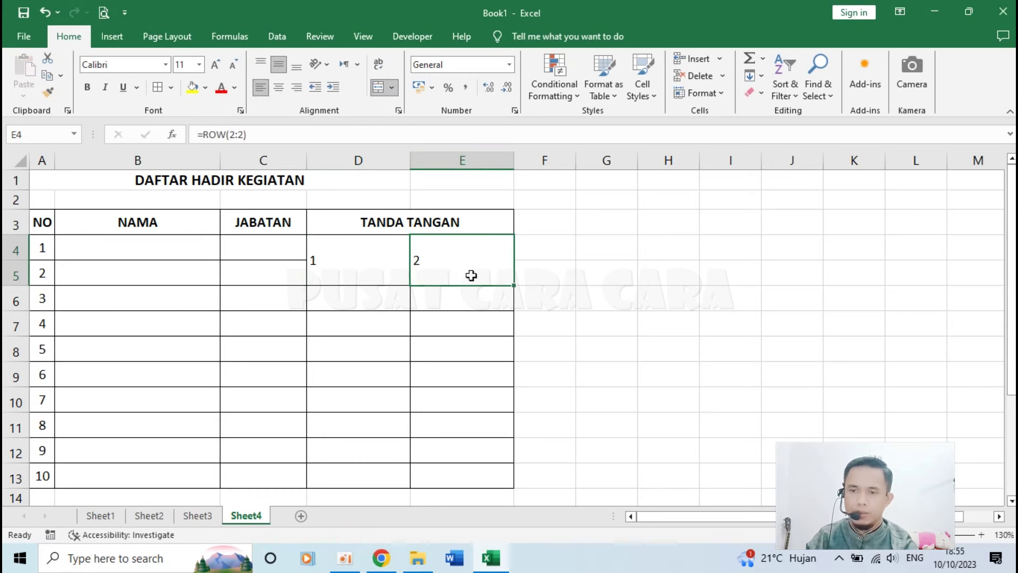
pyautogui.moveTo(351, 257); pyautogui.dragTo(438, 255)
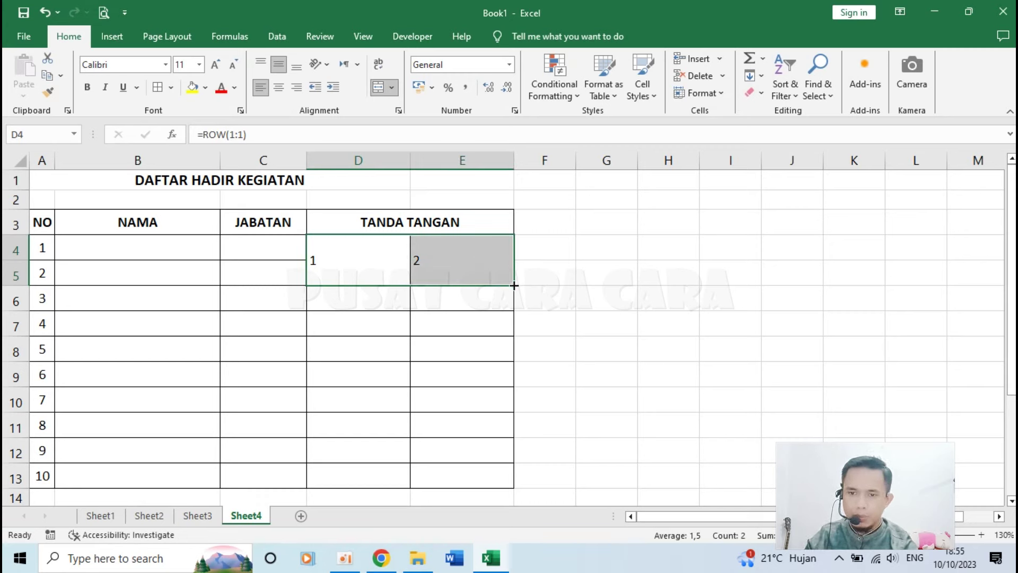
# Fill the merged D4:E5 pattern down to row 13 and check the formula behind 10.
pyautogui.moveTo(513, 285); pyautogui.dragTo(504, 474)
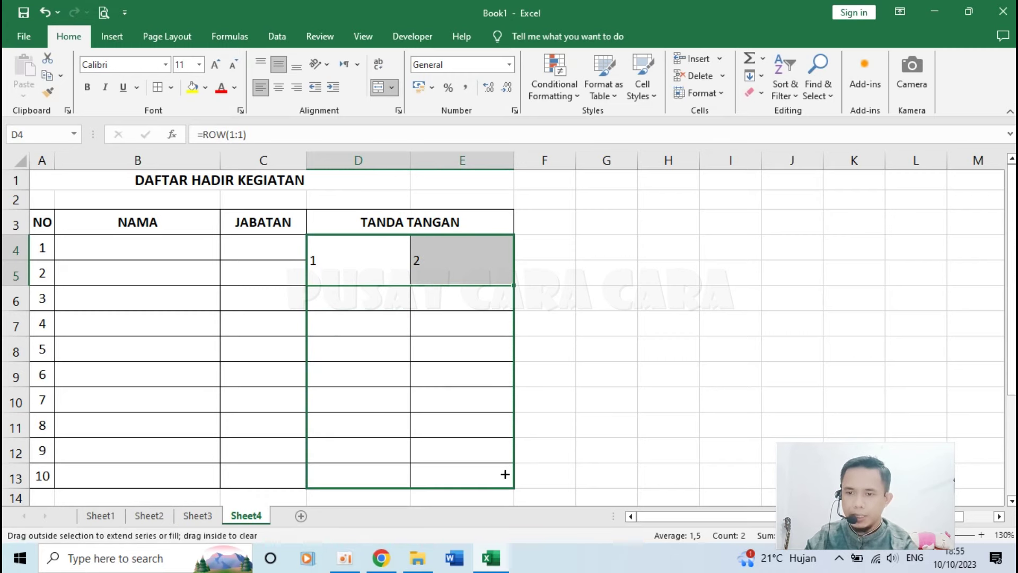
pyautogui.click(550, 422)
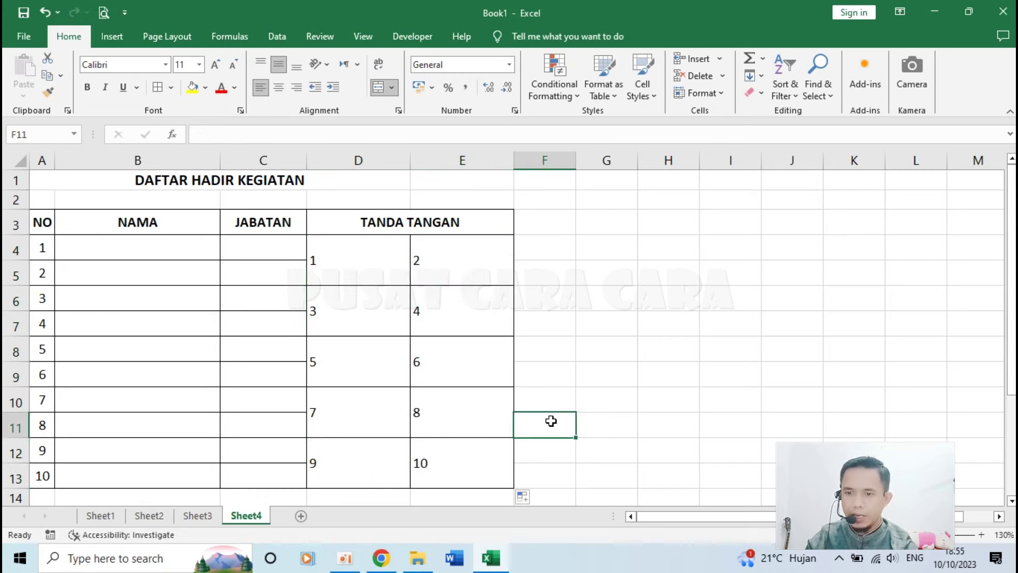
pyautogui.click(494, 456)
# Compare against Sheet3's dotted signature layout, then review the formulas in merged D4 and E4 on Sheet4.
pyautogui.click(194, 515)
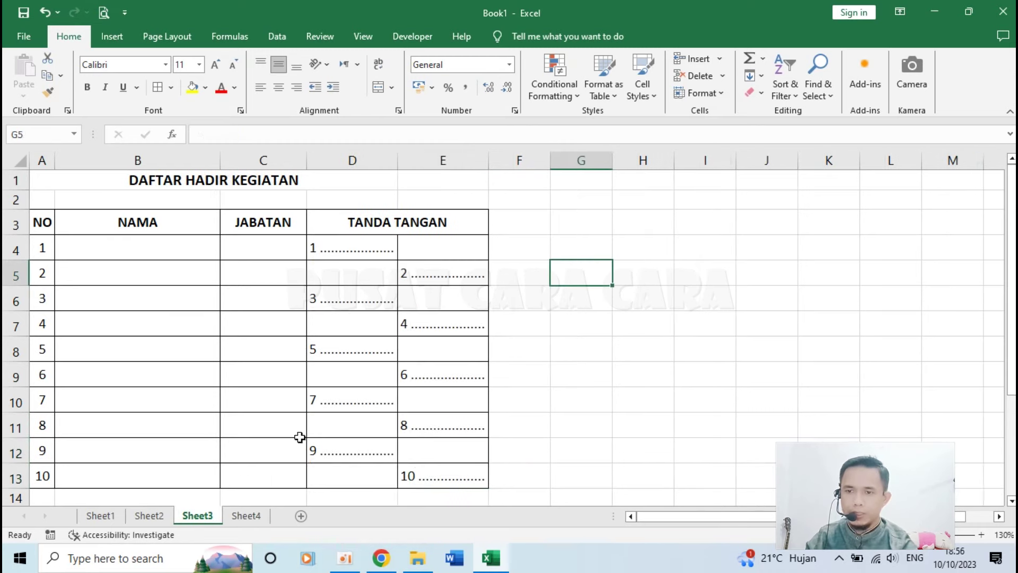
pyautogui.click(364, 247)
pyautogui.click(246, 516)
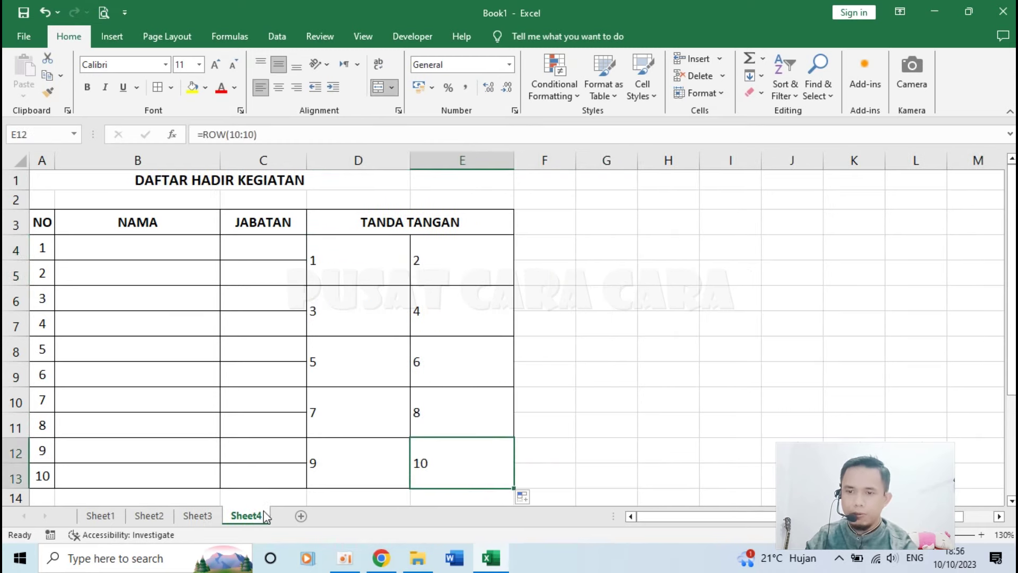
pyautogui.click(371, 261)
pyautogui.click(447, 265)
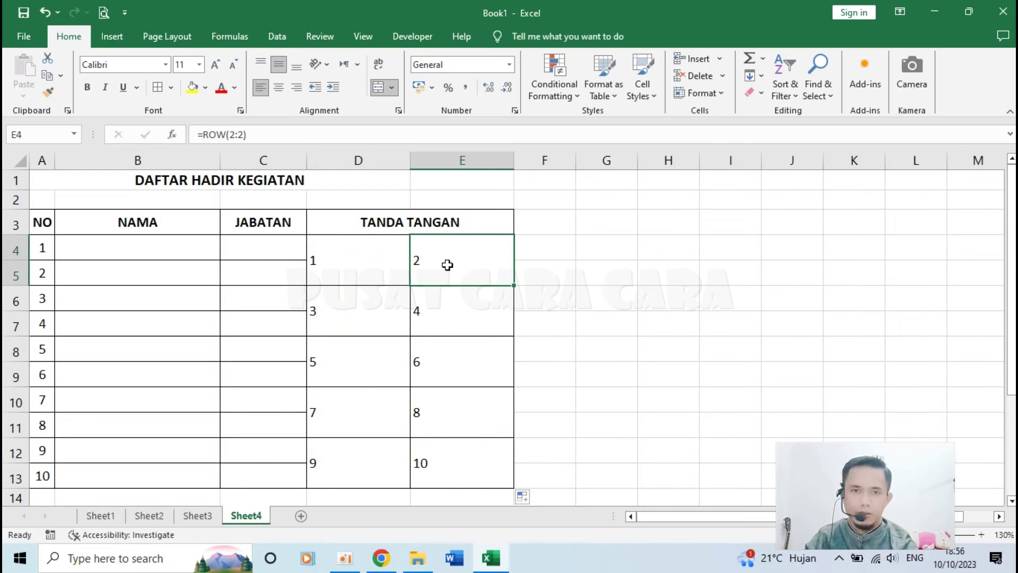